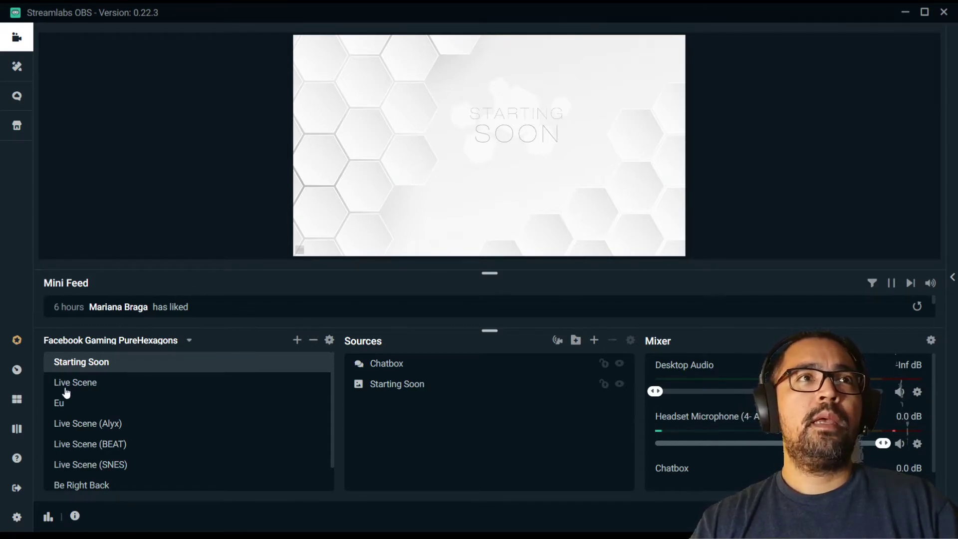
Examine the Live Scene's sources, including Viewer Count, Event List, Alert Box and Cam Link, and switch to the Be Right Back scene
{"action": "left_click", "coordinate": [91, 388]}
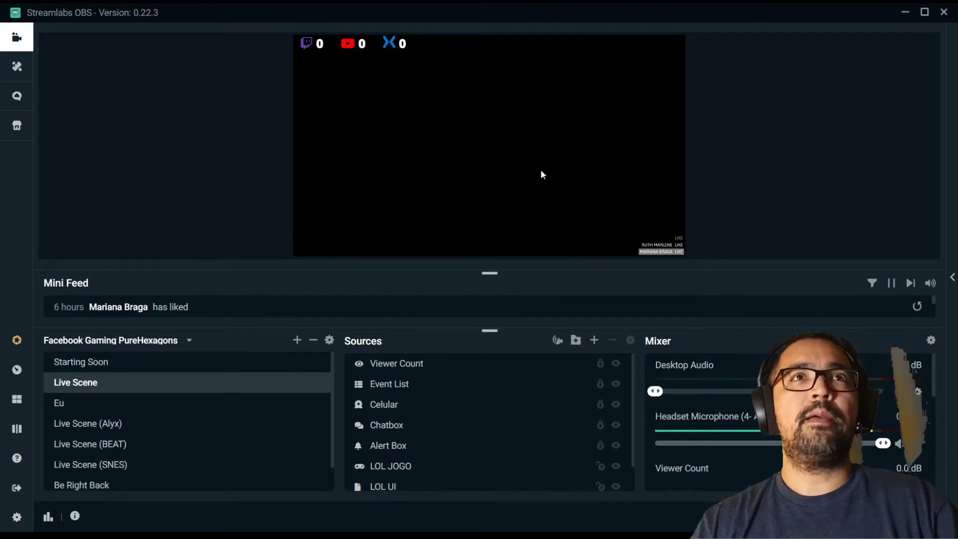
{"action": "left_click", "coordinate": [395, 373]}
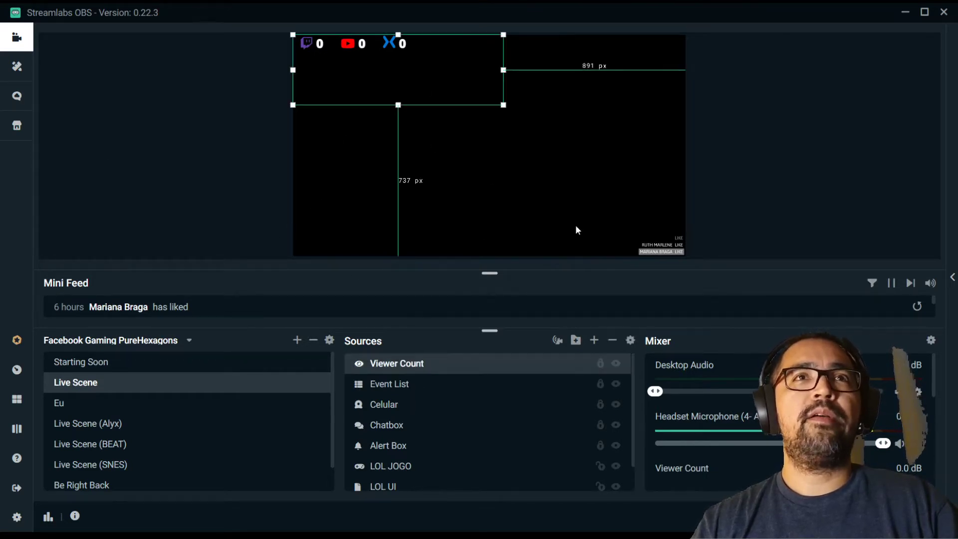
{"action": "left_click", "coordinate": [448, 389]}
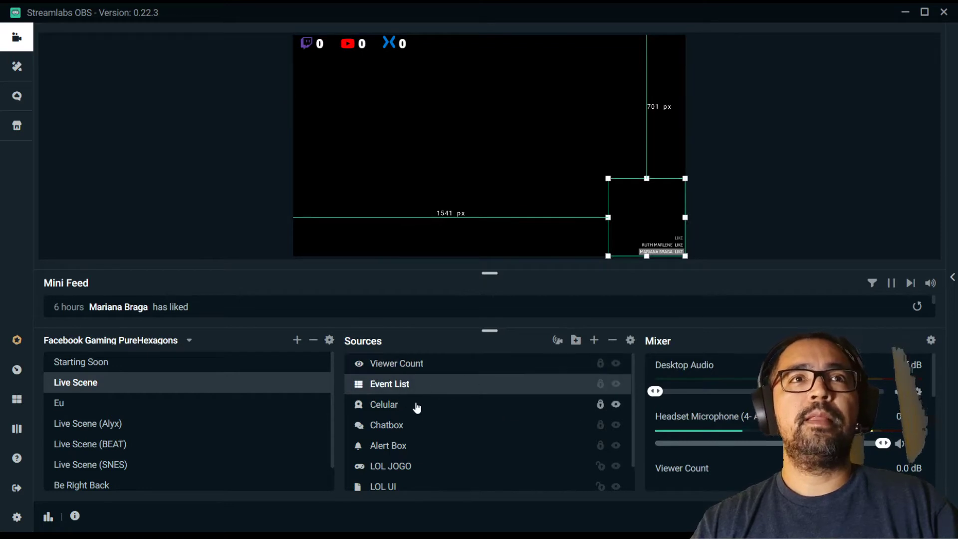
{"action": "left_click", "coordinate": [417, 405]}
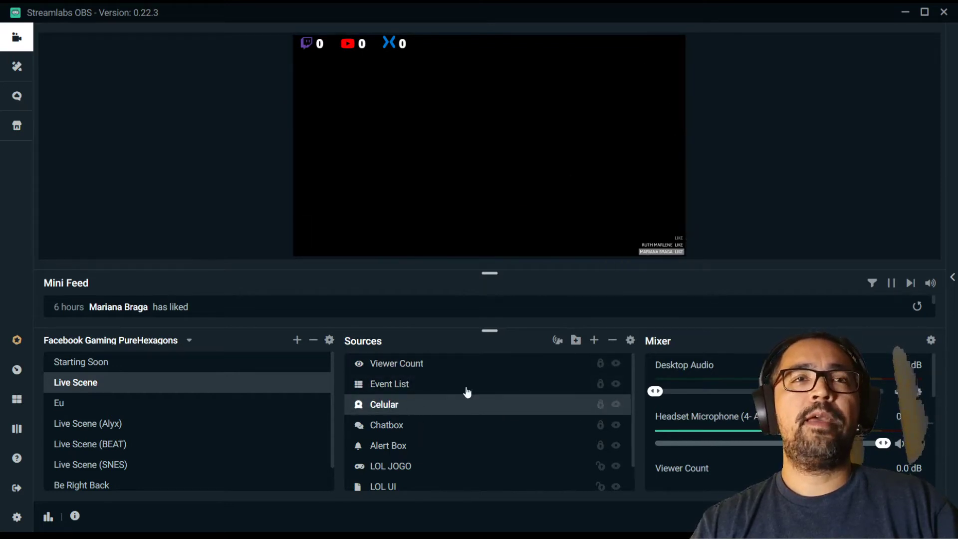
{"action": "left_click", "coordinate": [418, 427]}
{"action": "left_click", "coordinate": [415, 452]}
{"action": "scroll", "coordinate": [456, 466], "scroll_direction": "down", "scroll_amount": 1}
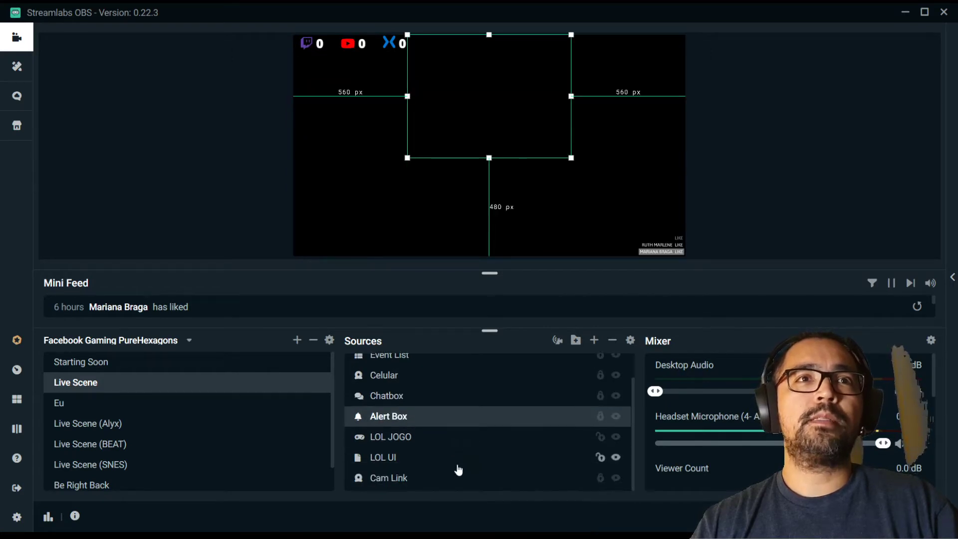
{"action": "left_click", "coordinate": [430, 482]}
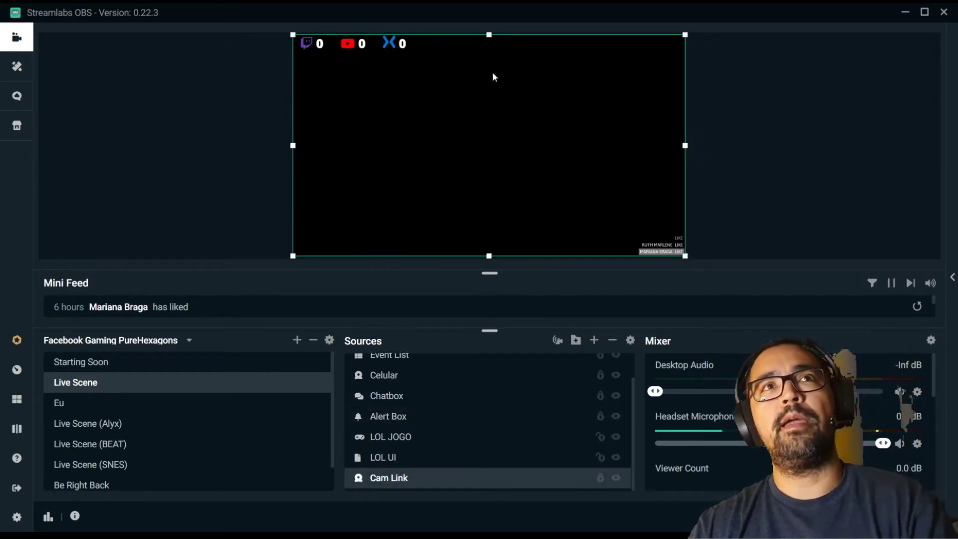
{"action": "left_click", "coordinate": [816, 103]}
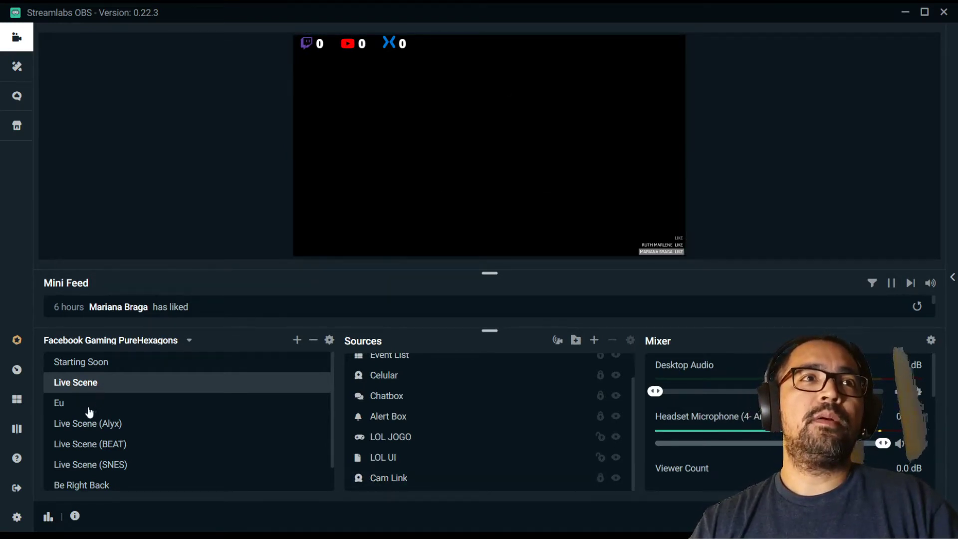
{"action": "left_click", "coordinate": [89, 483]}
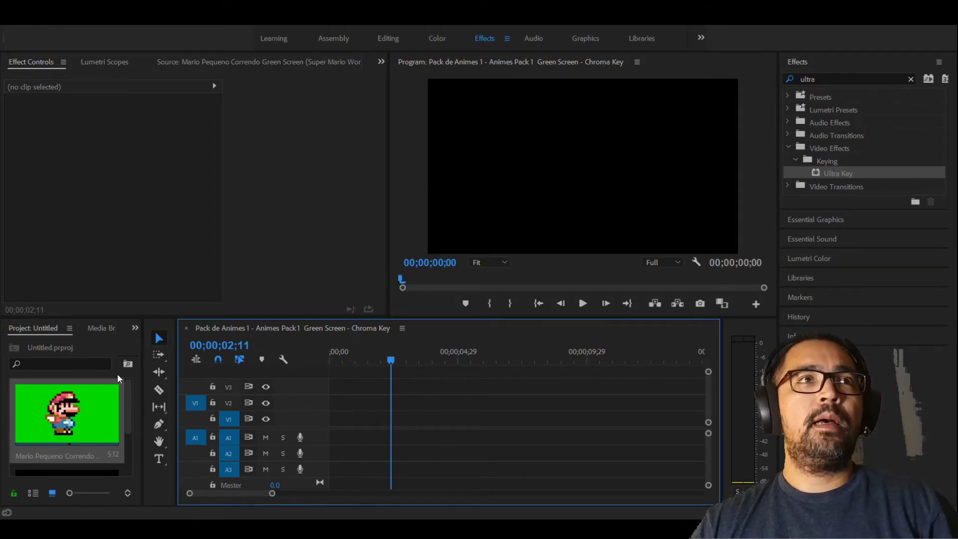
In Premiere Pro, preview the Mario green screen clip and place only its video at the start of track V1
{"action": "double_click", "coordinate": [79, 410]}
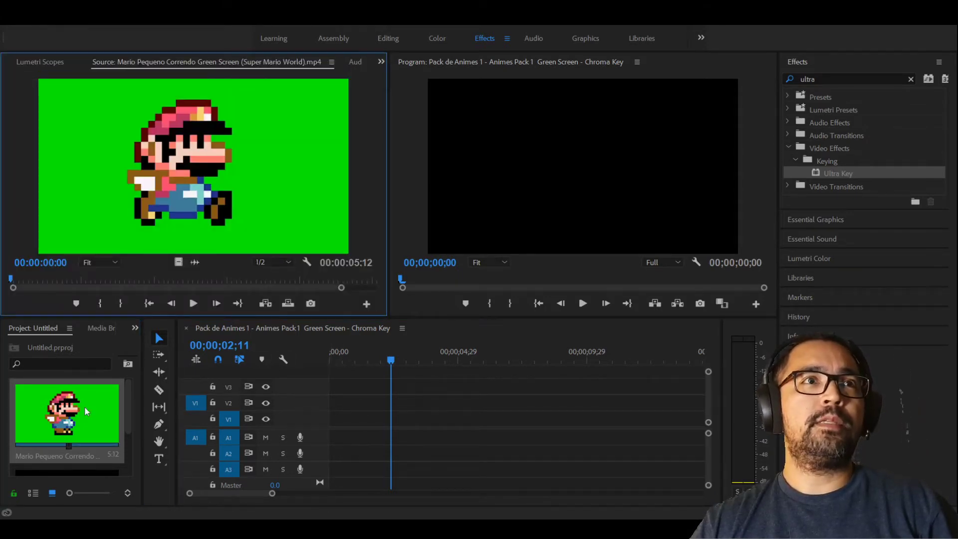
{"action": "left_click", "coordinate": [188, 306]}
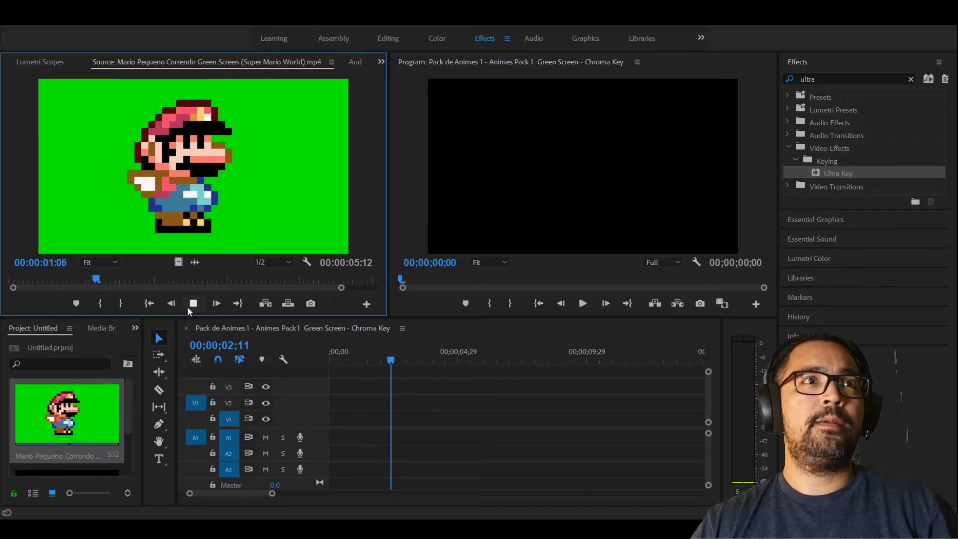
{"action": "key", "text": "space"}
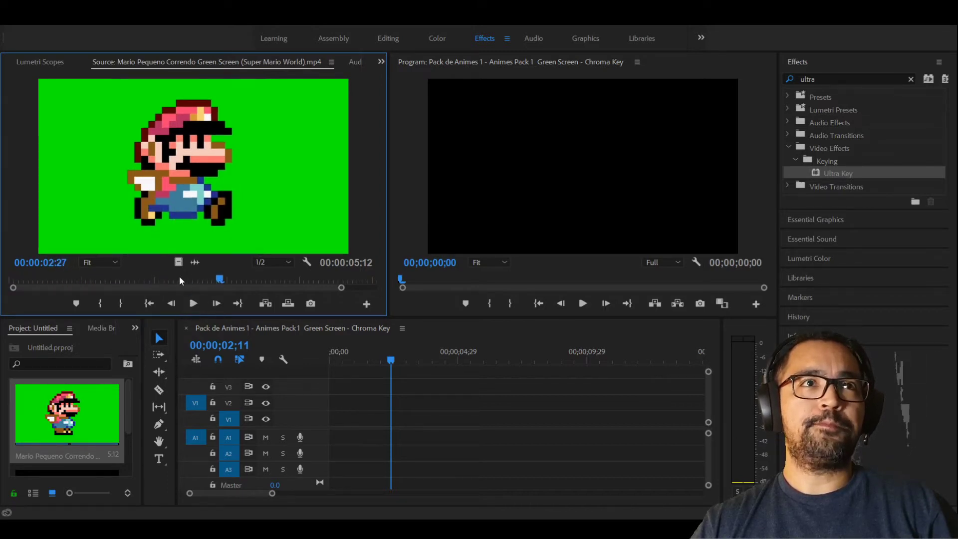
{"action": "key", "text": "Home"}
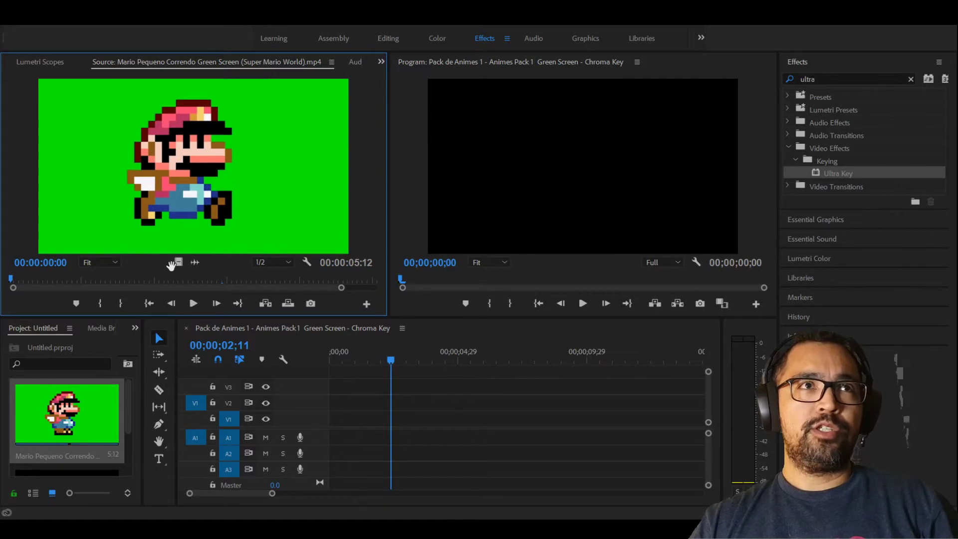
{"action": "left_click_drag", "start_coordinate": [177, 262], "coordinate": [329, 420]}
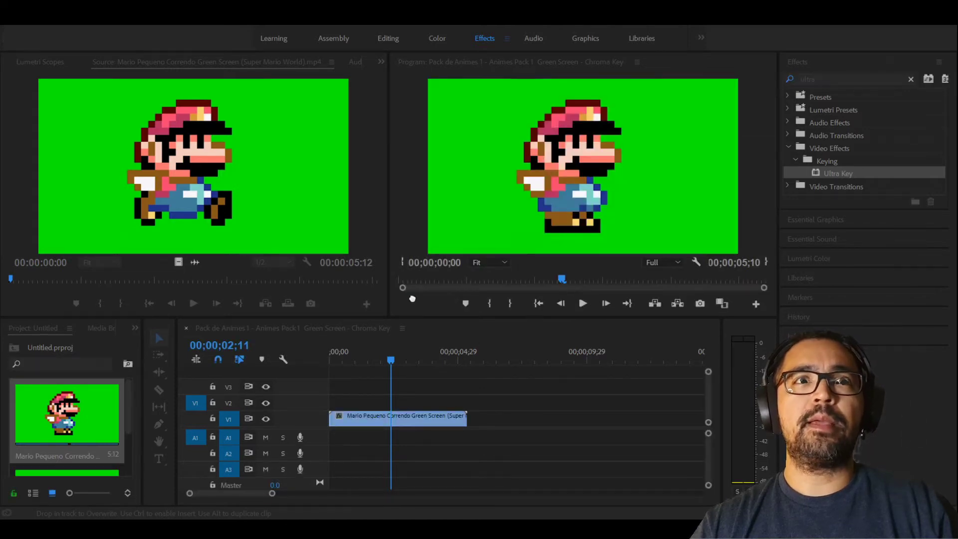
{"action": "left_click_drag", "start_coordinate": [391, 367], "coordinate": [331, 366]}
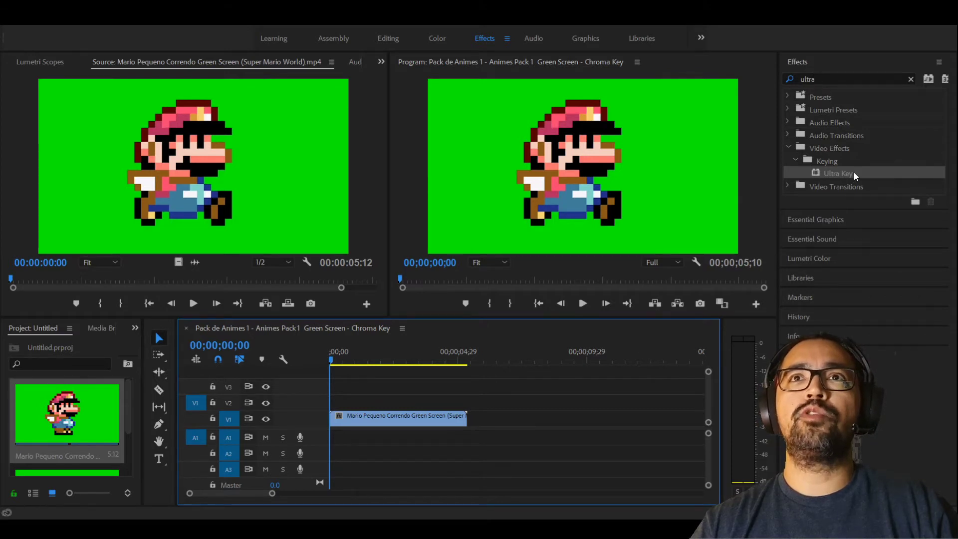
Find the Ultra Key effect and apply it to the Mario clip on track V1
{"action": "left_click", "coordinate": [793, 79]}
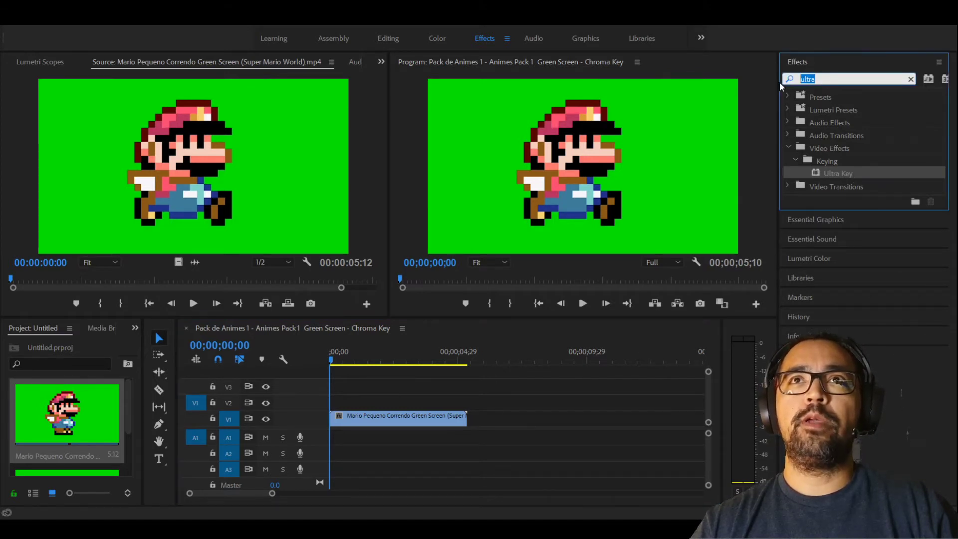
{"action": "left_click", "coordinate": [817, 79]}
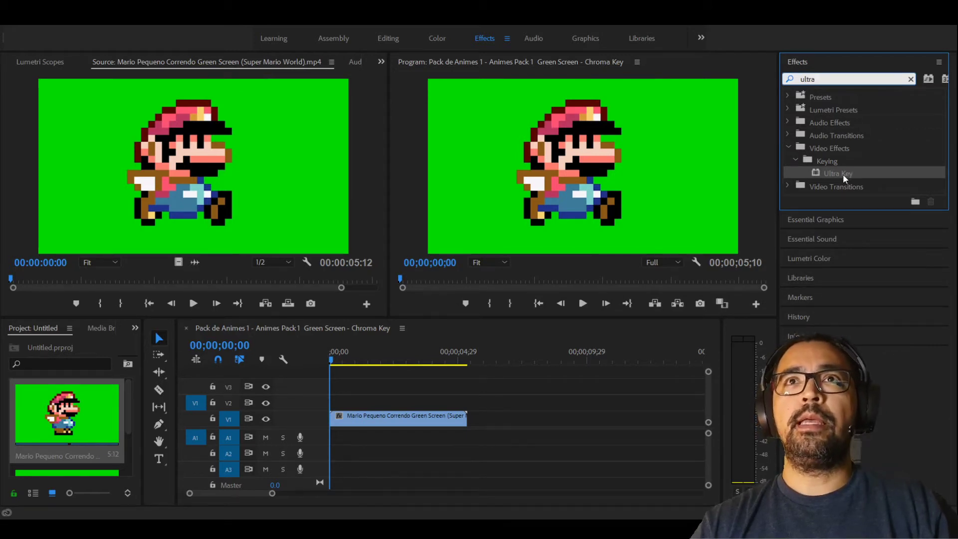
{"action": "left_click_drag", "start_coordinate": [837, 174], "coordinate": [415, 420]}
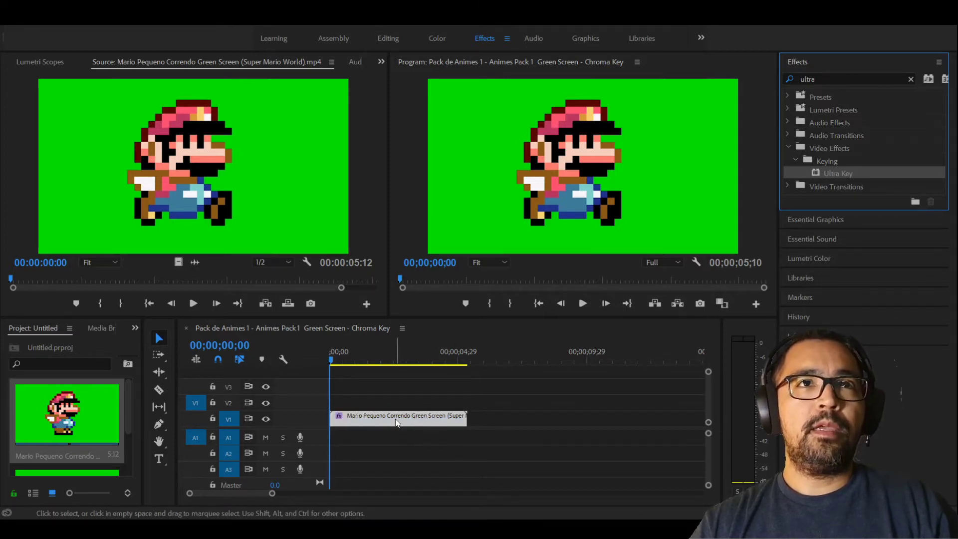
Show the Mario clip's effect settings and sample the green background as the Ultra Key key color
{"action": "double_click", "coordinate": [395, 418]}
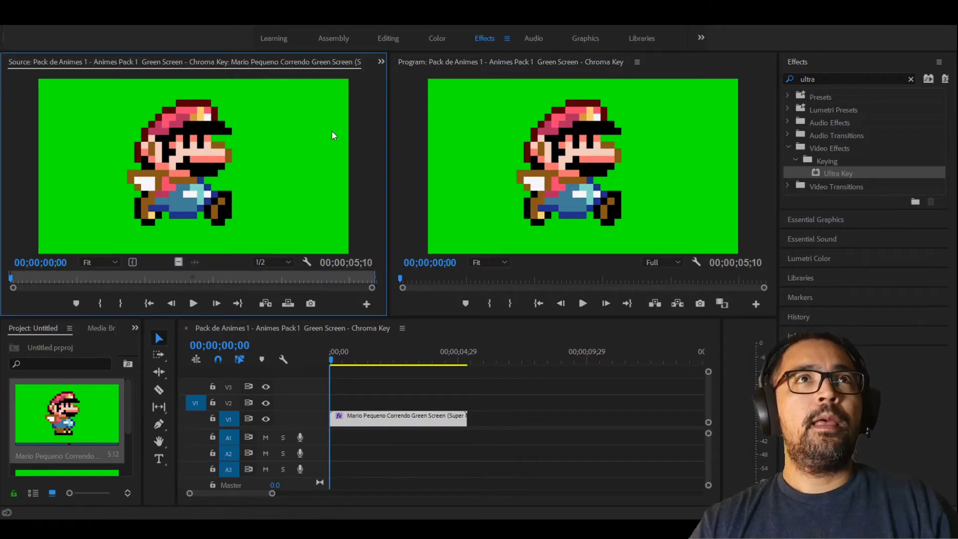
{"action": "left_click", "coordinate": [379, 63]}
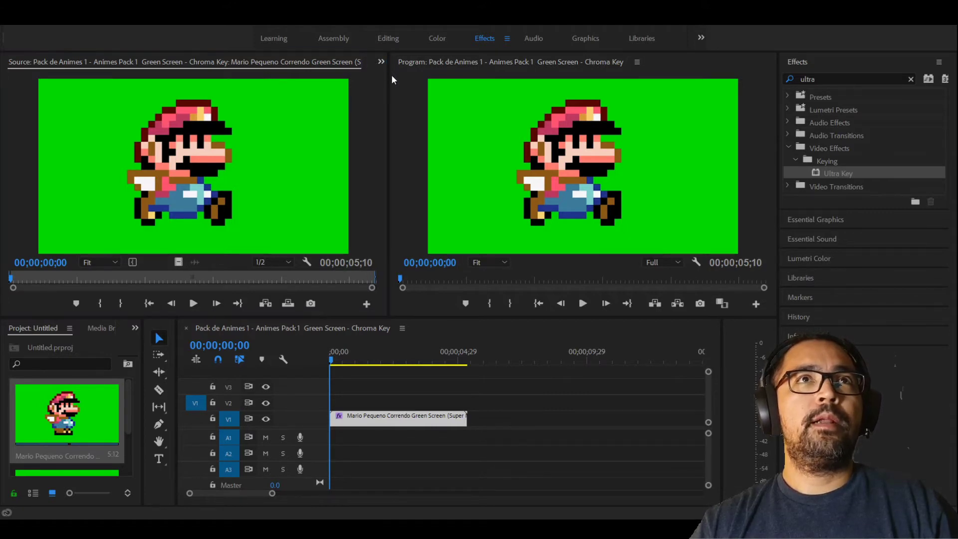
{"action": "key", "text": "shift+5"}
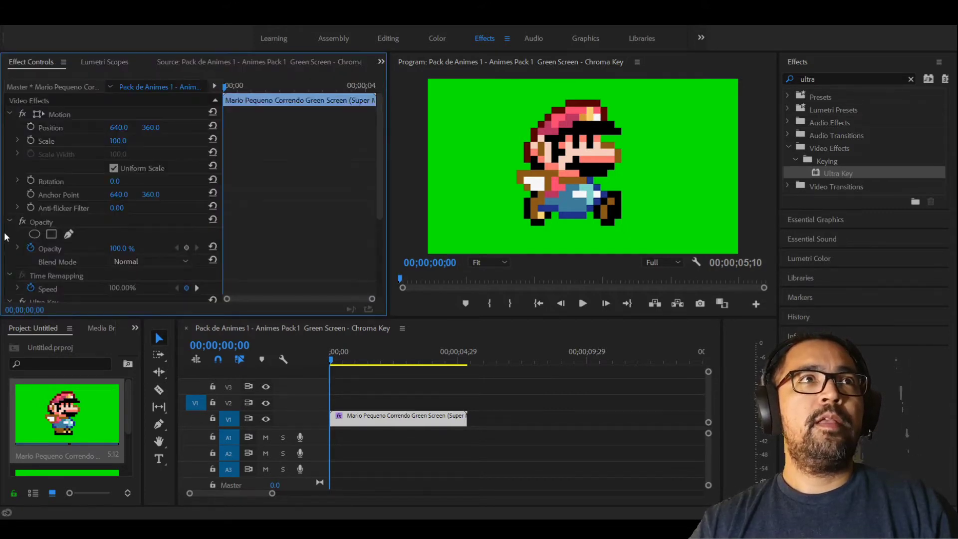
{"action": "scroll", "coordinate": [8, 250], "scroll_direction": "down", "scroll_amount": 5}
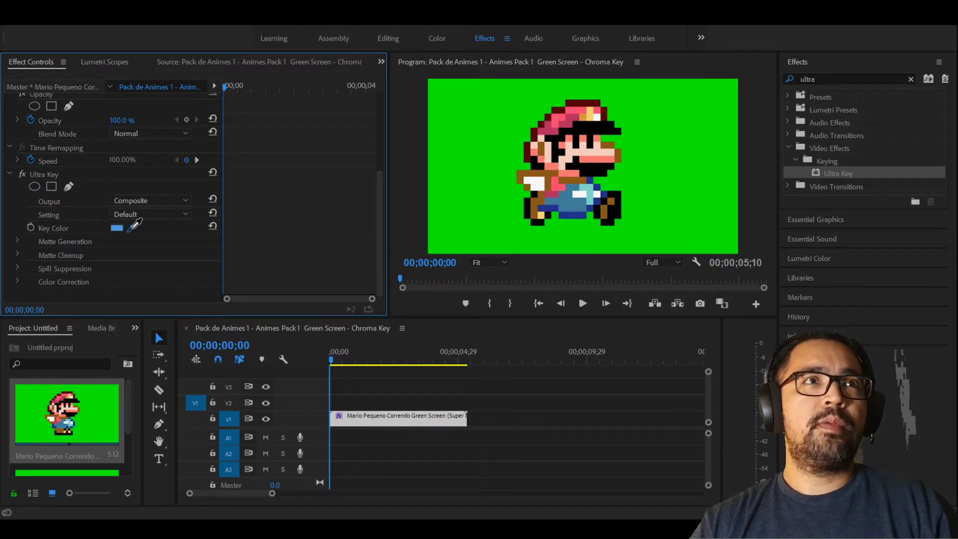
{"action": "left_click", "coordinate": [497, 136]}
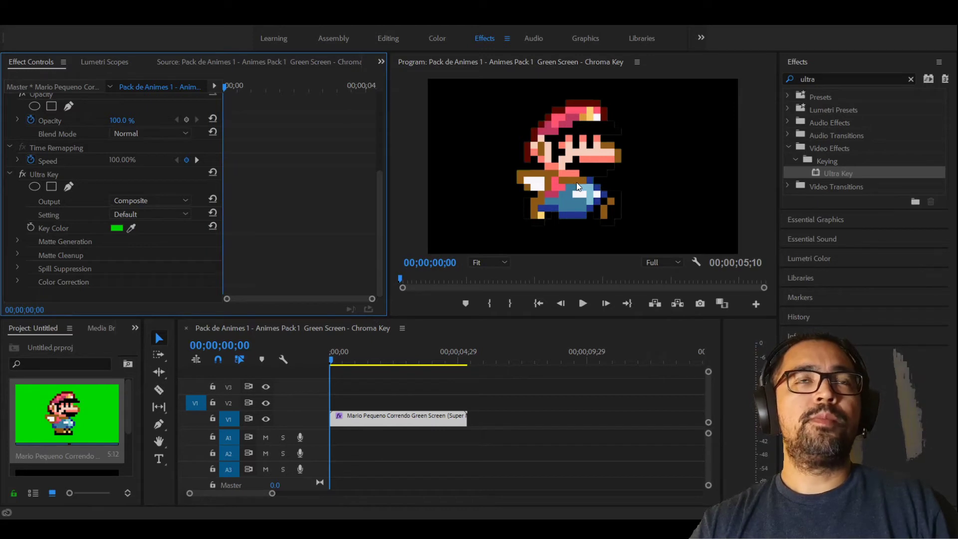
Scale the keyed Mario clip to 428 and move it in the frame to position 864.3, 607.9
{"action": "left_click", "coordinate": [557, 176]}
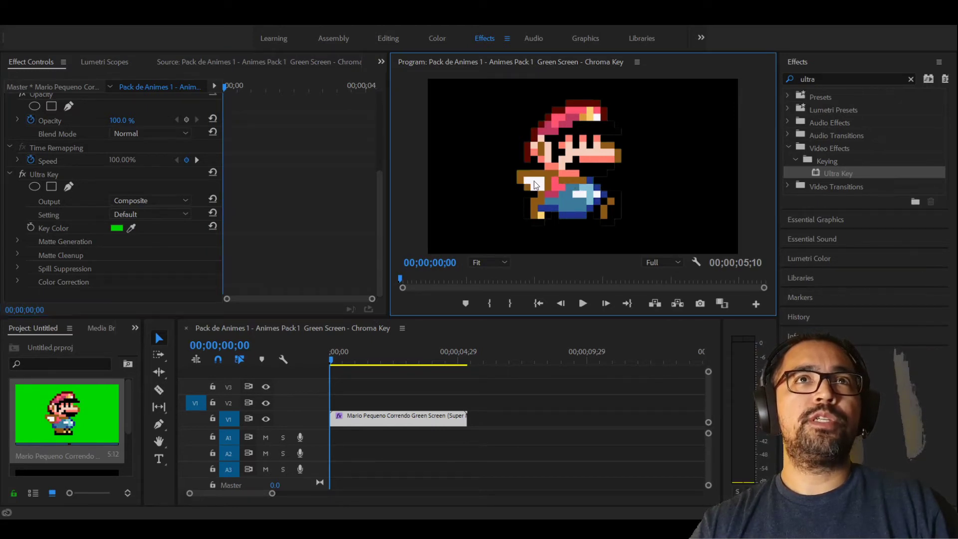
{"action": "left_click", "coordinate": [577, 144]}
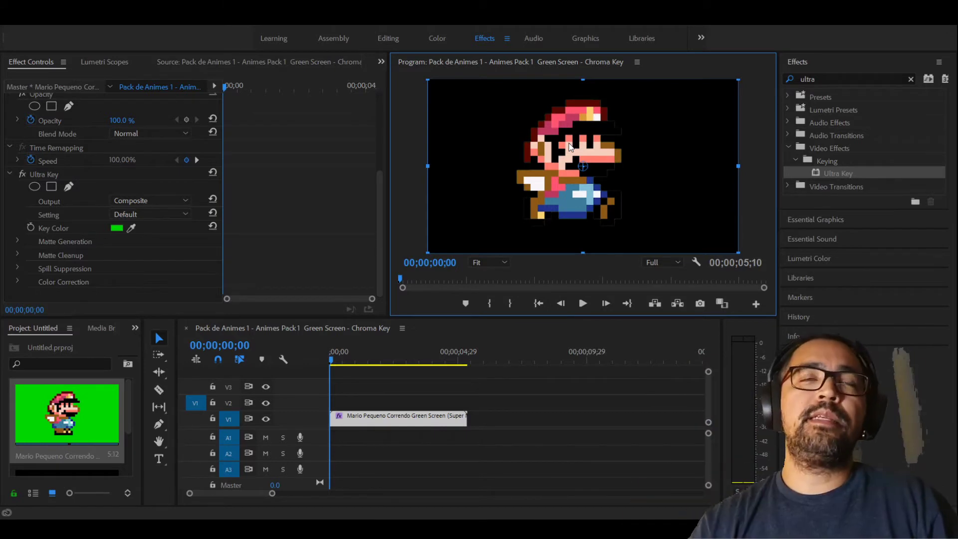
{"action": "left_click_drag", "start_coordinate": [587, 142], "coordinate": [578, 151]}
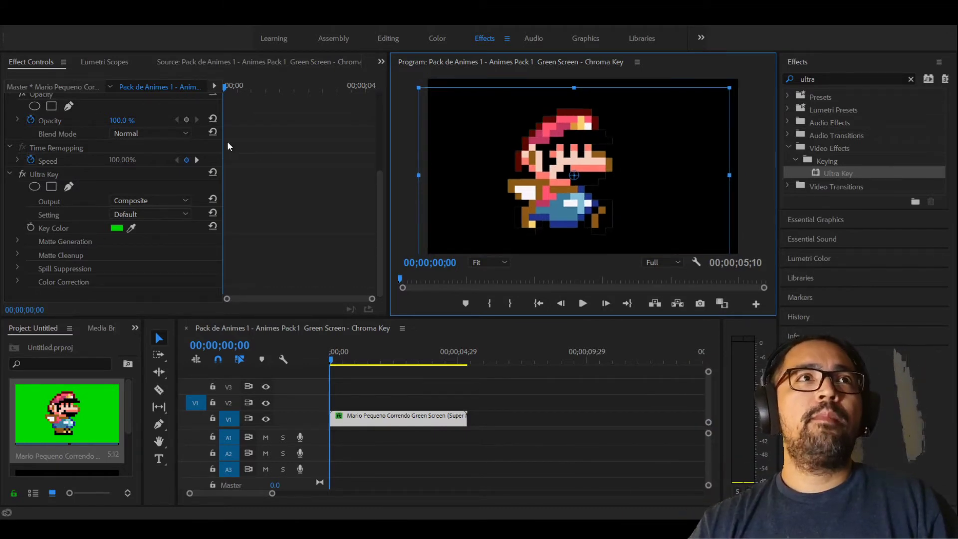
{"action": "scroll", "coordinate": [124, 172], "scroll_direction": "up", "scroll_amount": 5}
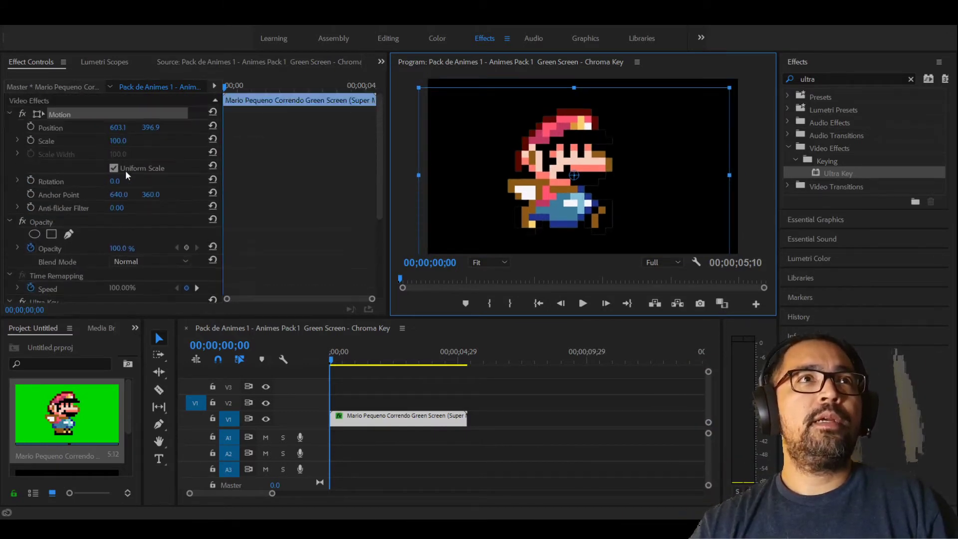
{"action": "left_click_drag", "start_coordinate": [121, 143], "coordinate": [285, 143]}
{"action": "left_click_drag", "start_coordinate": [601, 147], "coordinate": [664, 198]}
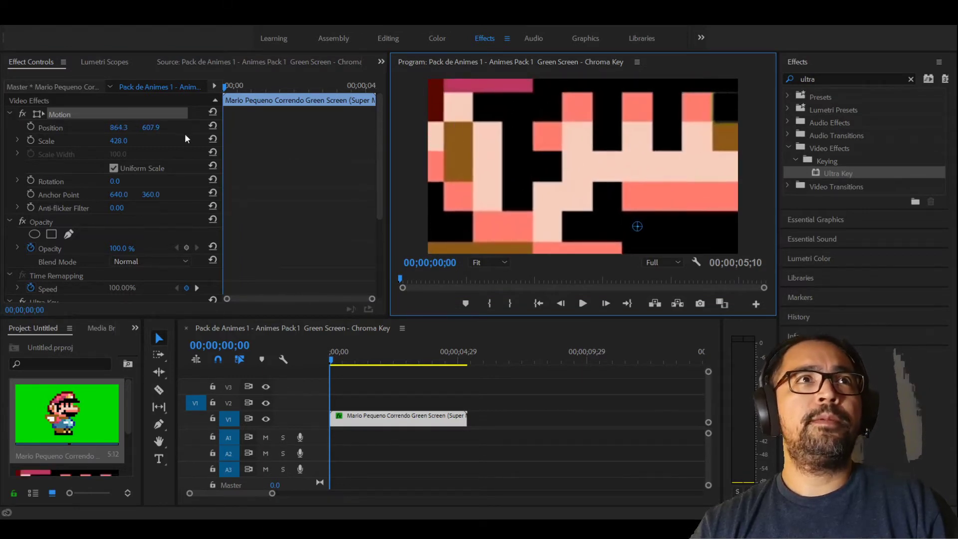
Set the clip's horizontal position to -766.7 and enable position keyframing at the clip's start
{"action": "left_click", "coordinate": [116, 127]}
{"action": "left_click_drag", "start_coordinate": [116, 127], "coordinate": [65, 127]}
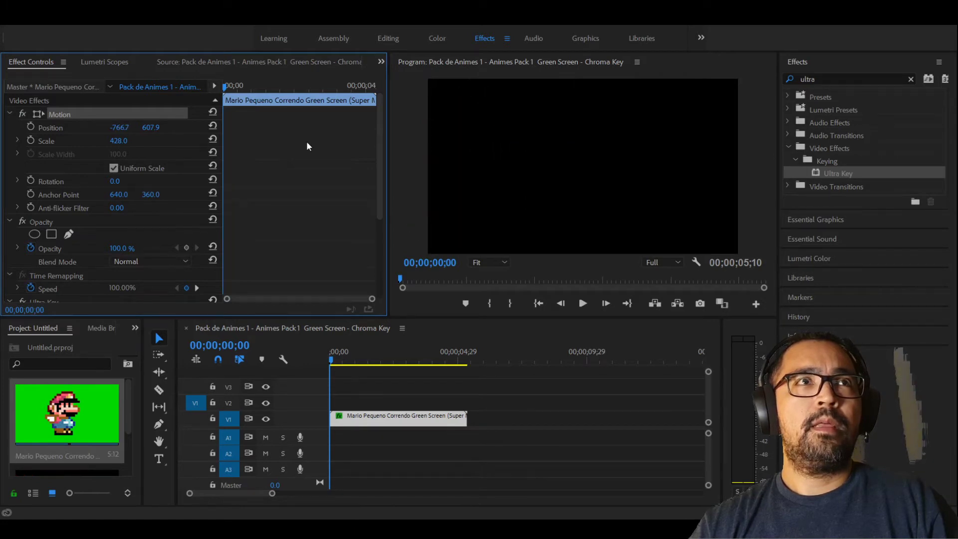
{"action": "left_click", "coordinate": [30, 127]}
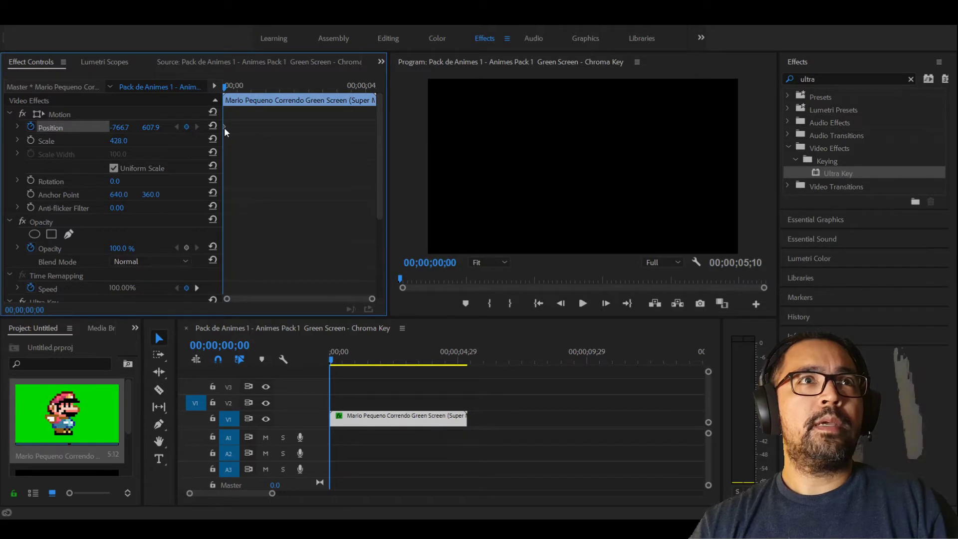
Add a position keyframe at 00;00;01;03 with the horizontal position set to 2520.3
{"action": "left_click_drag", "start_coordinate": [226, 89], "coordinate": [257, 94]}
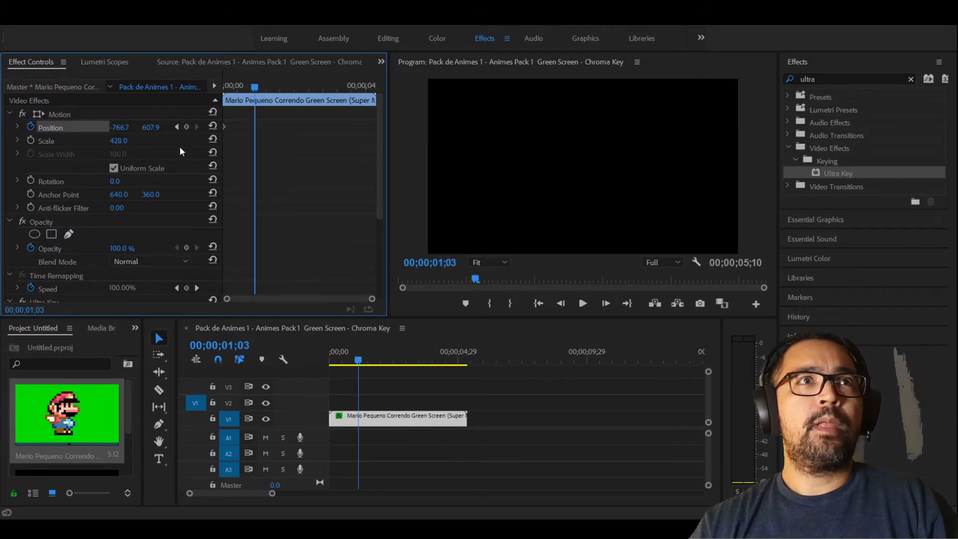
{"action": "left_click", "coordinate": [186, 127]}
{"action": "left_click_drag", "start_coordinate": [120, 130], "coordinate": [269, 131]}
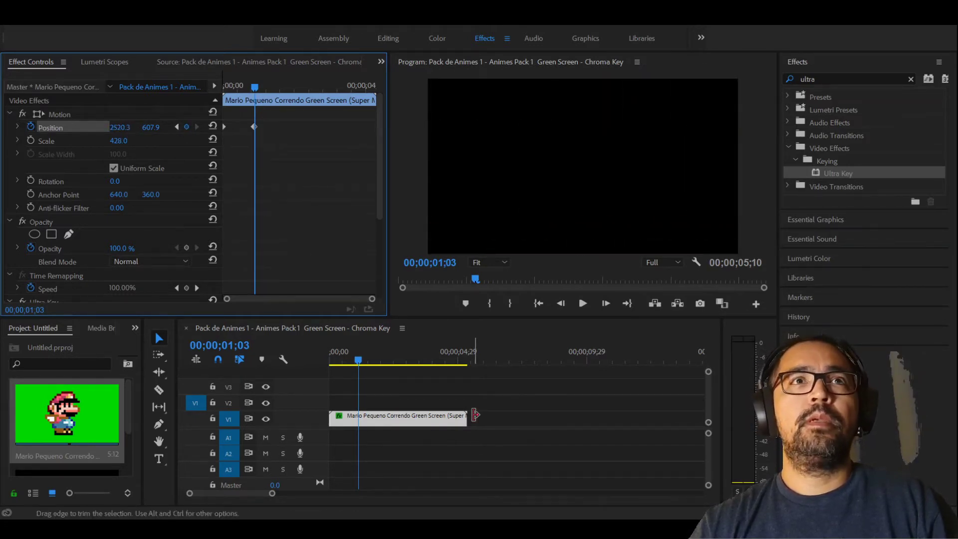
Trim the Mario clip's end to 00;00;01;03 and play back the running animation
{"action": "left_click_drag", "start_coordinate": [471, 418], "coordinate": [357, 418]}
{"action": "key", "text": "Home"}
{"action": "left_click", "coordinate": [583, 304]}
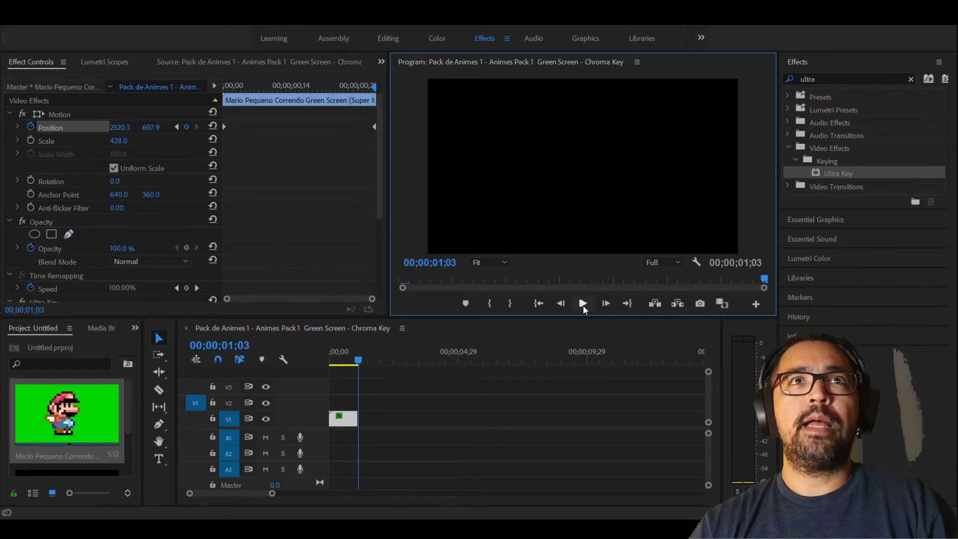
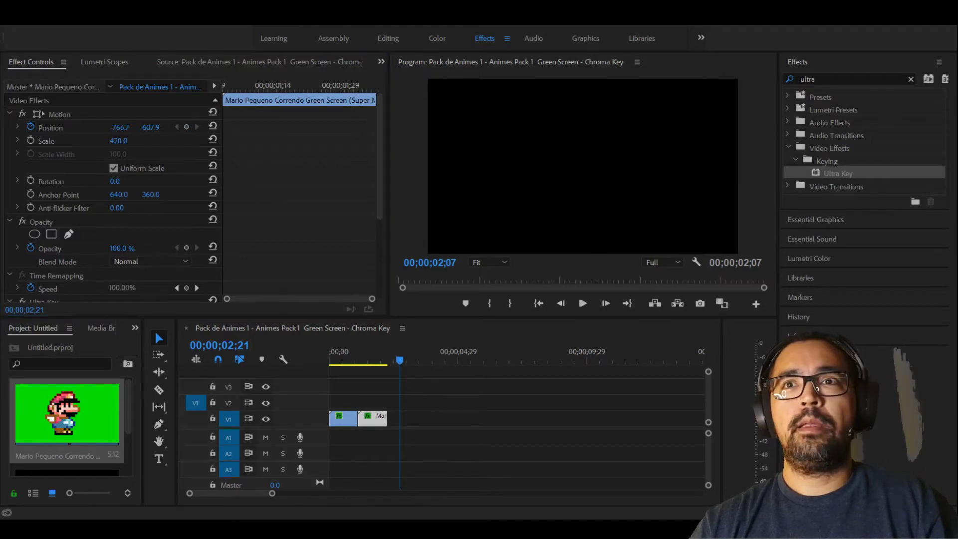
Set the second Mario clip's scale to 31 and its horizontal position to 804.3 at 00;00;01;17
{"action": "key", "text": "shift+5"}
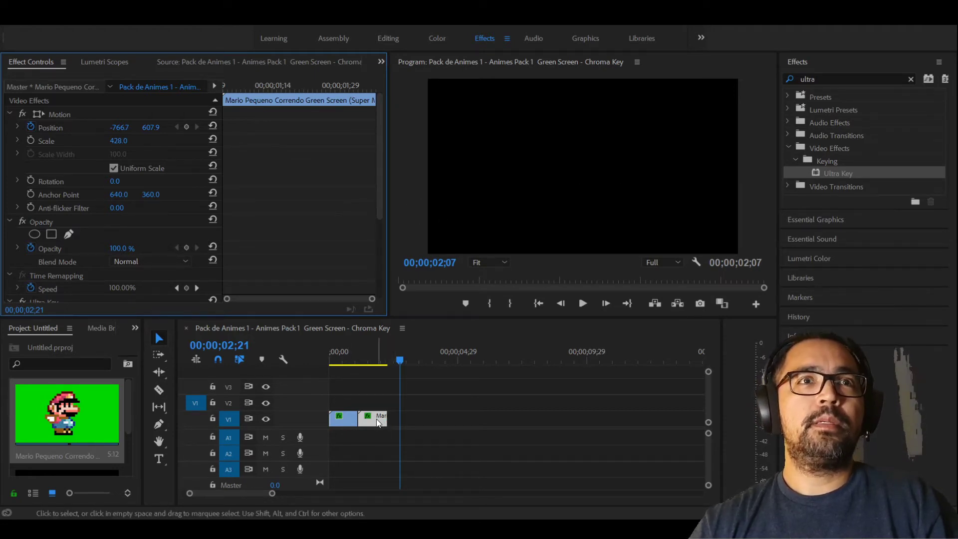
{"action": "left_click", "coordinate": [370, 362]}
{"action": "double_click", "coordinate": [375, 419]}
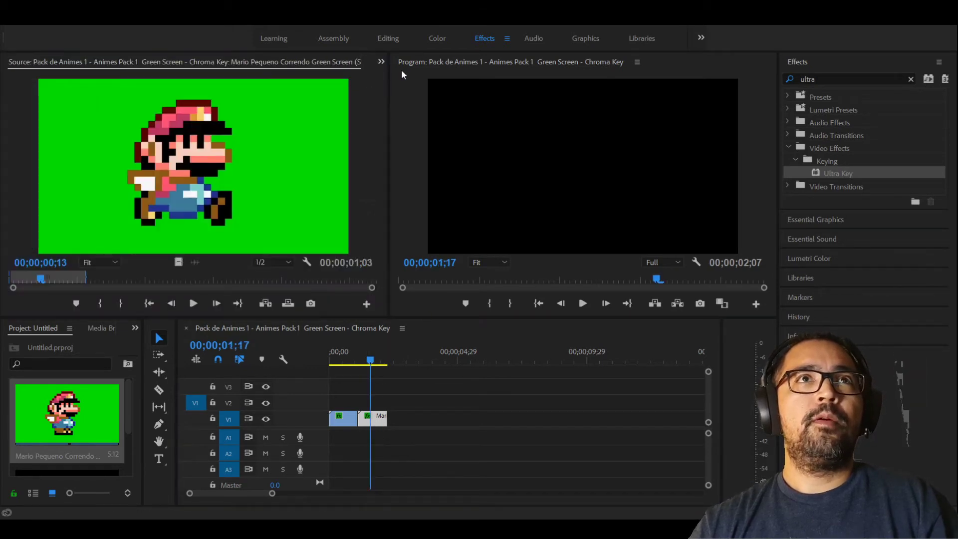
{"action": "key", "text": "shift+5"}
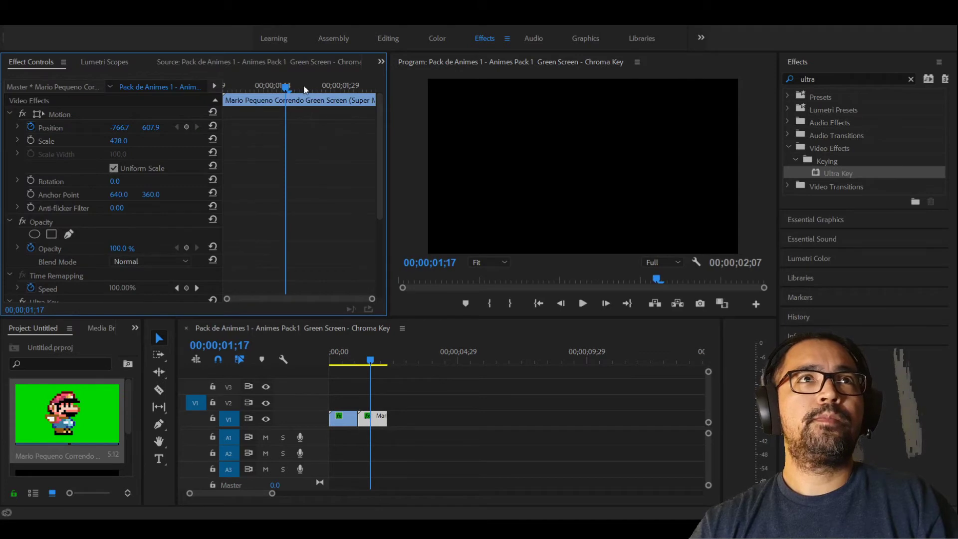
{"action": "left_click_drag", "start_coordinate": [286, 88], "coordinate": [286, 89]}
{"action": "mouse_move", "coordinate": [119, 128]}
{"action": "left_mouse_down"}
{"action": "mouse_move", "coordinate": [110, 129]}
{"action": "mouse_move", "coordinate": [123, 141]}
{"action": "left_mouse_up"}
{"action": "left_click", "coordinate": [598, 208]}
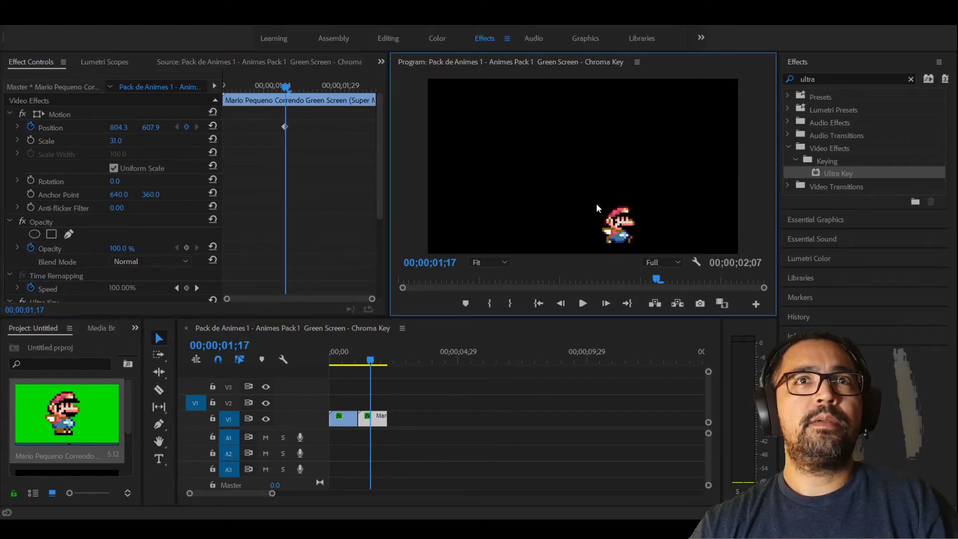
Move the small Mario out of frame to position -61.3, 96.3 and shift its position keyframe to the second clip's start
{"action": "left_click", "coordinate": [621, 224]}
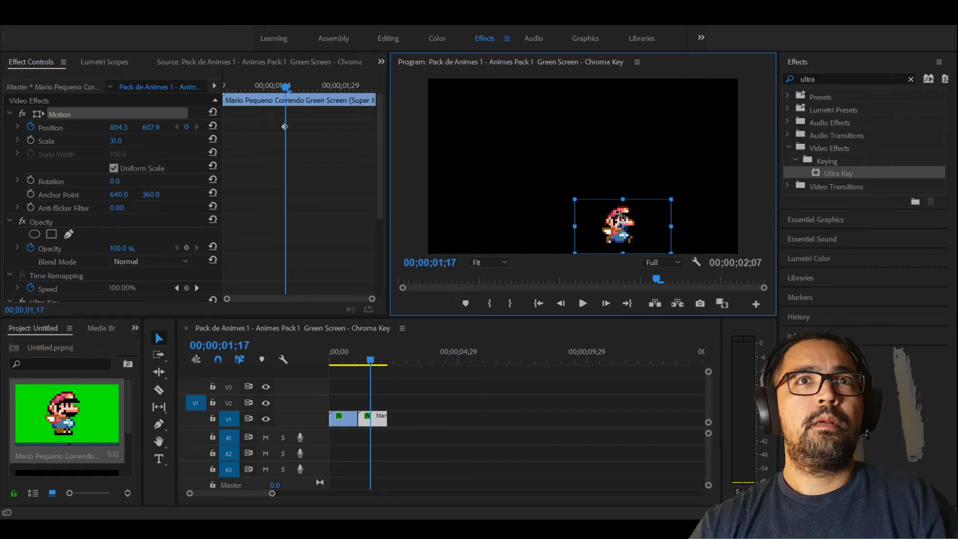
{"action": "left_click_drag", "start_coordinate": [626, 218], "coordinate": [416, 93]}
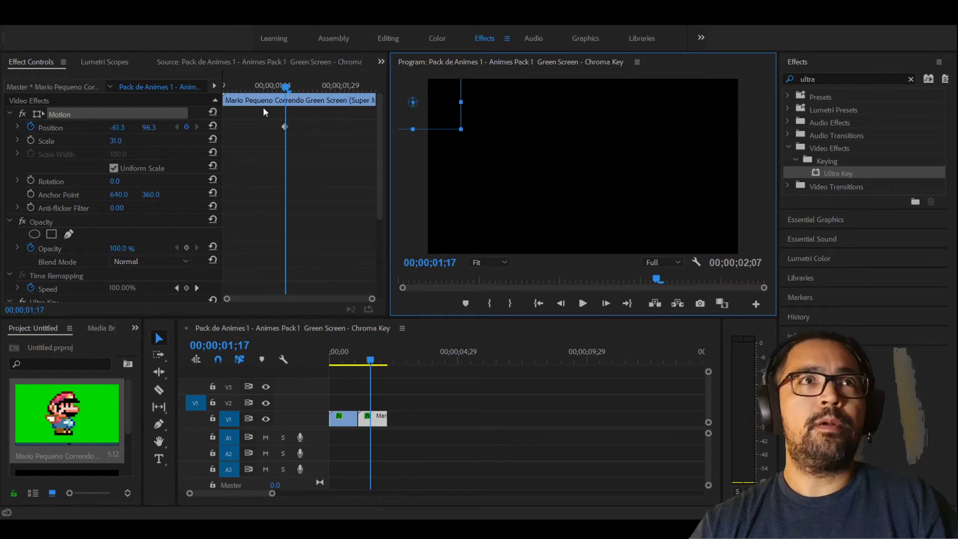
{"action": "left_click_drag", "start_coordinate": [285, 127], "coordinate": [217, 126]}
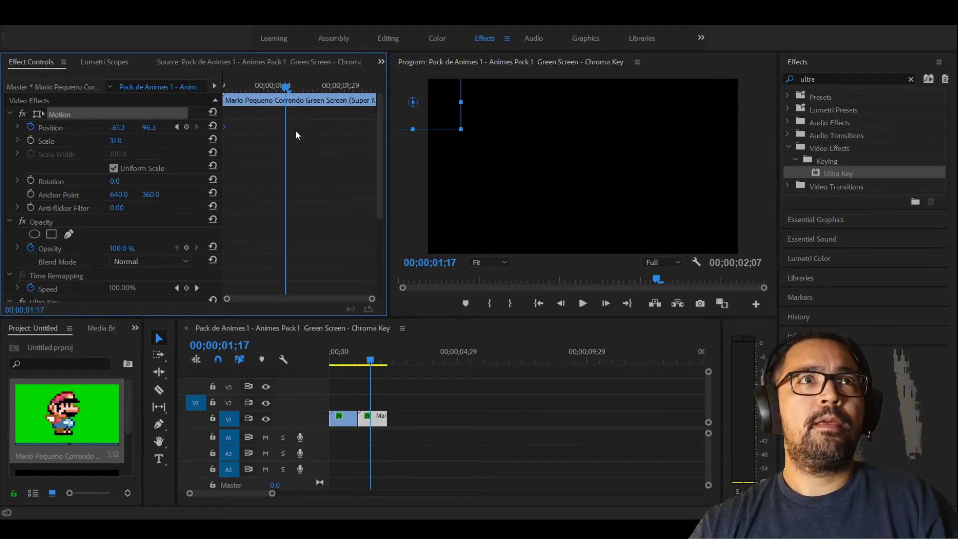
{"action": "left_click_drag", "start_coordinate": [285, 100], "coordinate": [224, 98]}
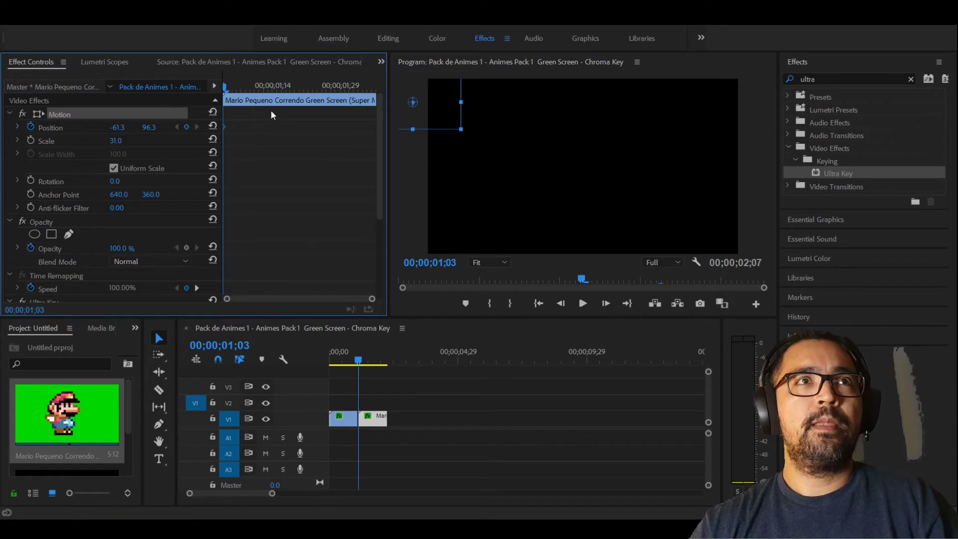
Add a position keyframe at 00;00;02;06 on the second Mario clip with the horizontal position set to 1392.7
{"action": "left_click_drag", "start_coordinate": [226, 91], "coordinate": [375, 109]}
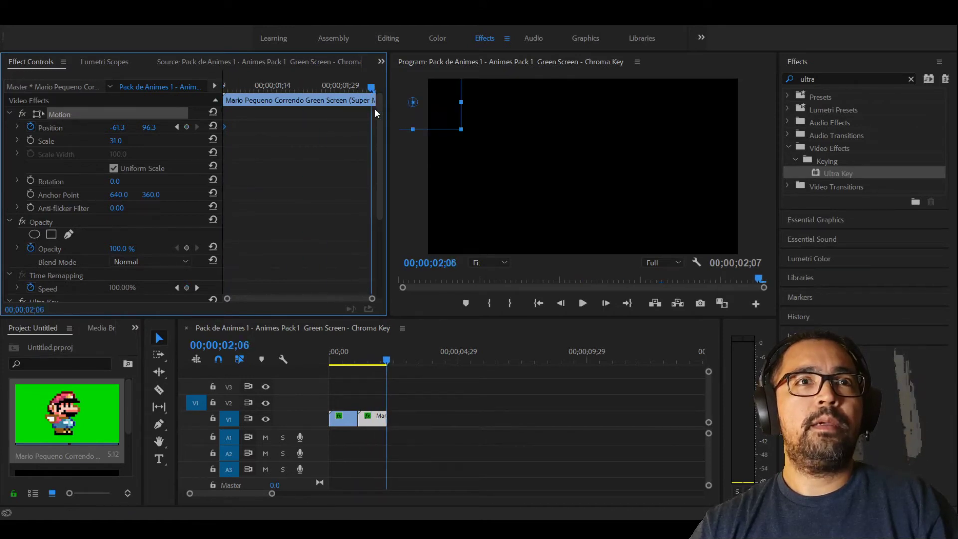
{"action": "left_click", "coordinate": [185, 127]}
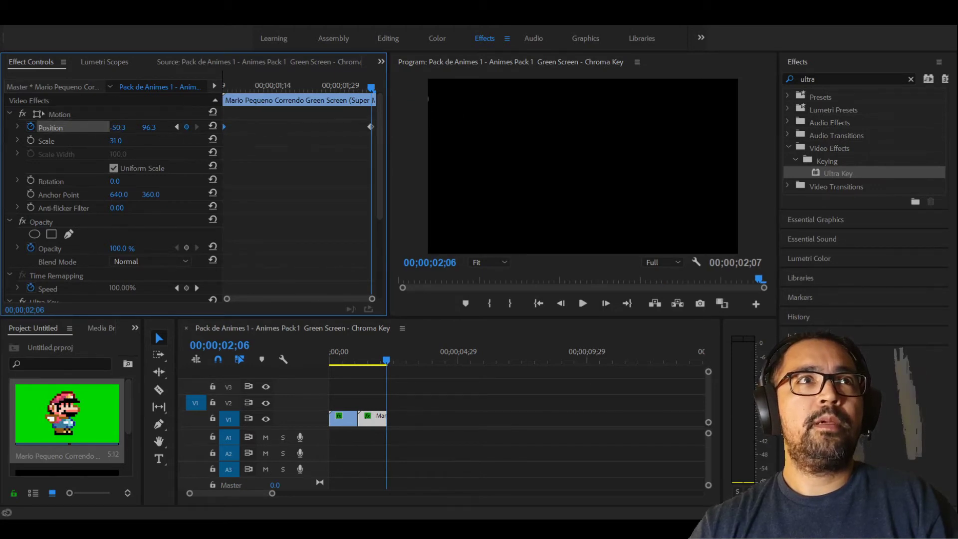
{"action": "left_click_drag", "start_coordinate": [118, 127], "coordinate": [291, 127]}
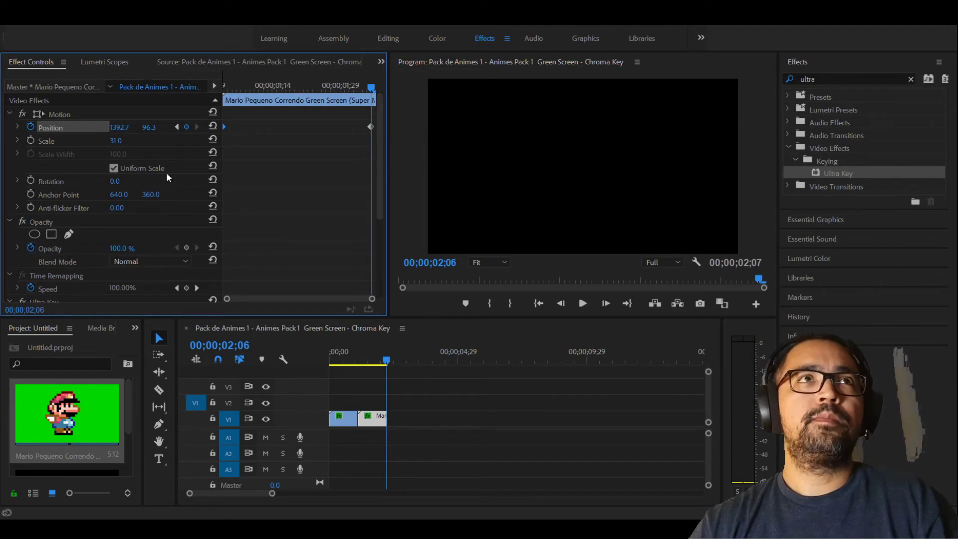
Play back the sequence from its start to review both Mario animations
{"action": "left_click_drag", "start_coordinate": [385, 360], "coordinate": [325, 366]}
{"action": "left_click", "coordinate": [582, 303]}
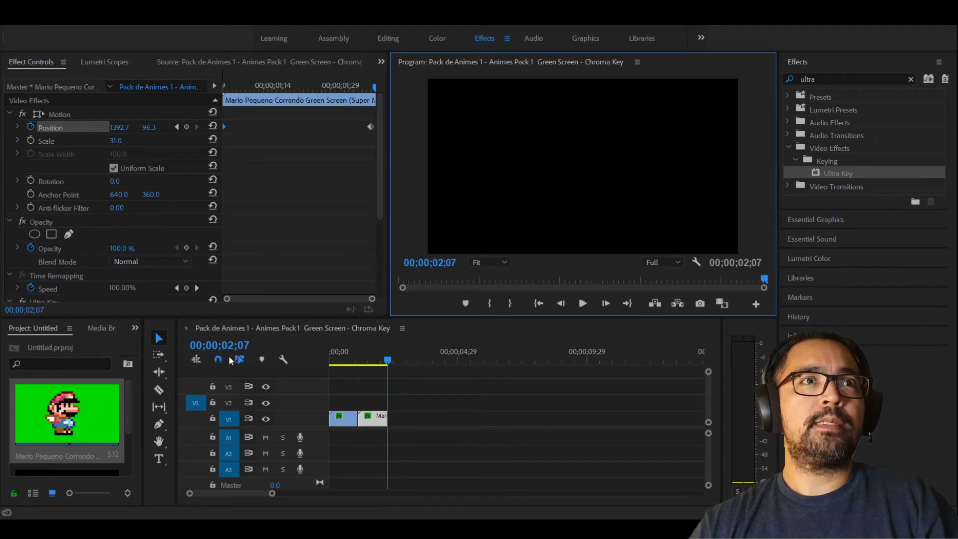
{"action": "key", "text": "Return"}
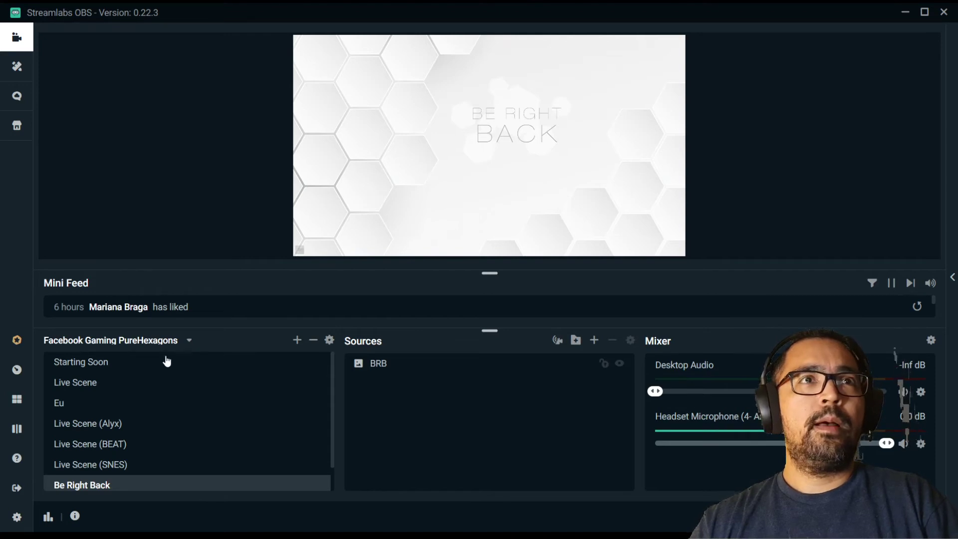
Switch to Streamlabs OBS, activate the Starting Soon scene, and load isidio.mov as the isidio Stinger transition's video file
{"action": "left_click", "coordinate": [132, 364]}
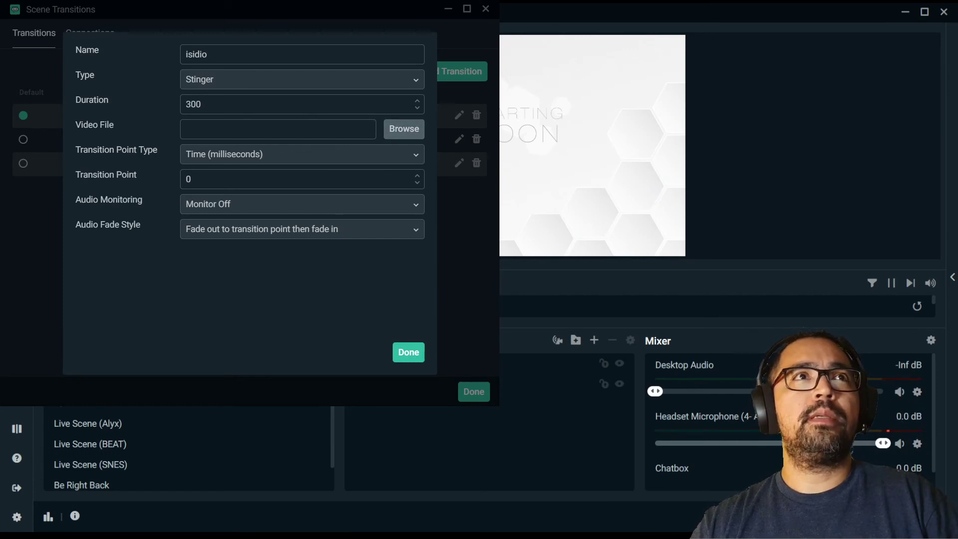
{"action": "key", "text": "Return"}
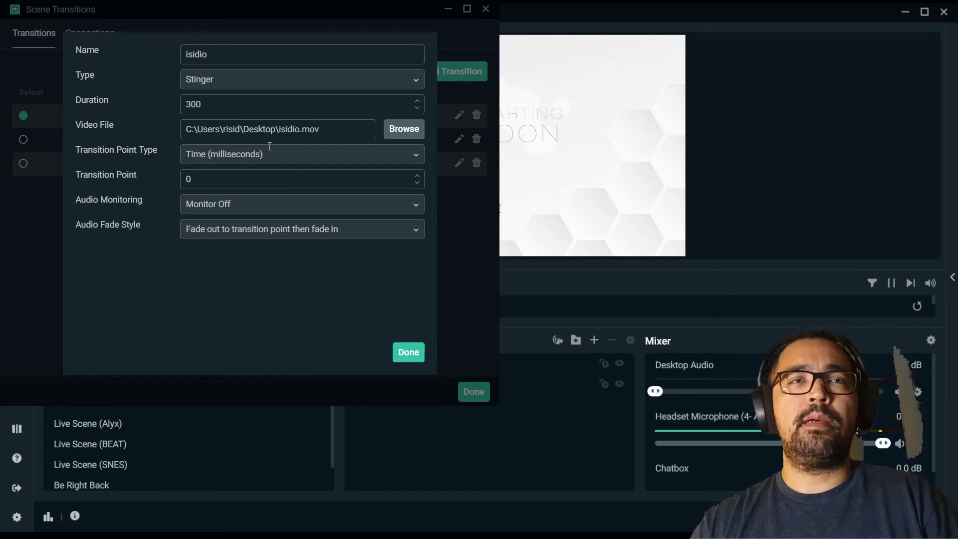
{"action": "left_click", "coordinate": [421, 357]}
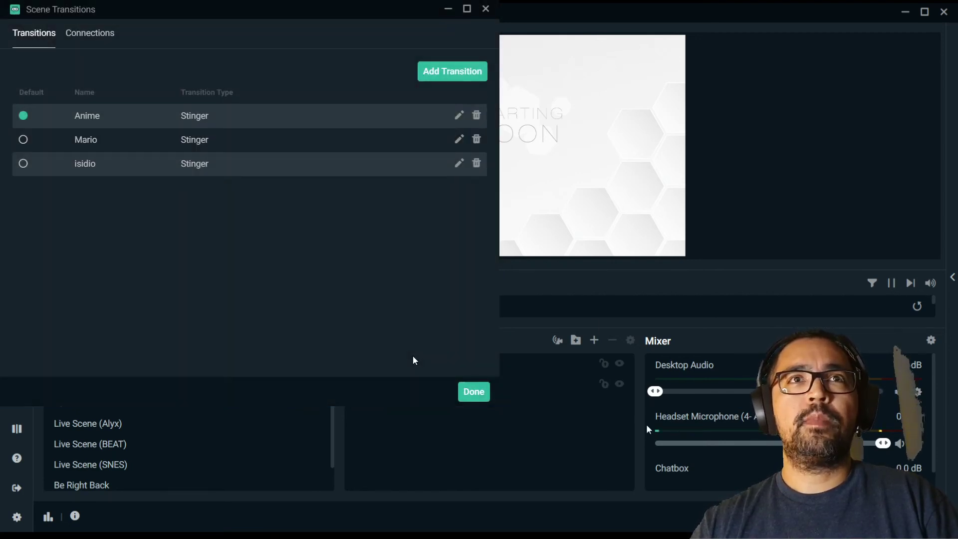
{"action": "left_click", "coordinate": [474, 392]}
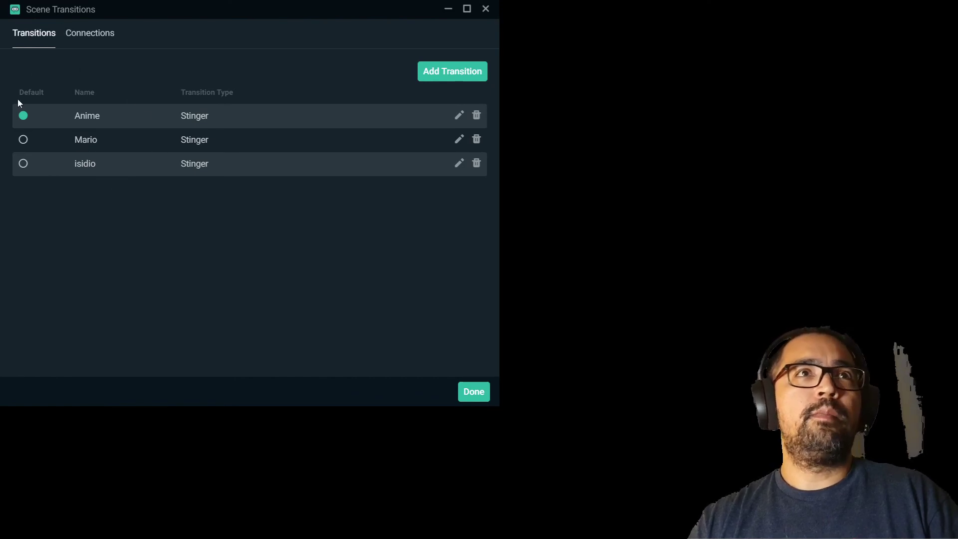
Make isidio the default scene transition and add a connection with Live Scene (Alyx) as its beginning scene
{"action": "left_click", "coordinate": [24, 165]}
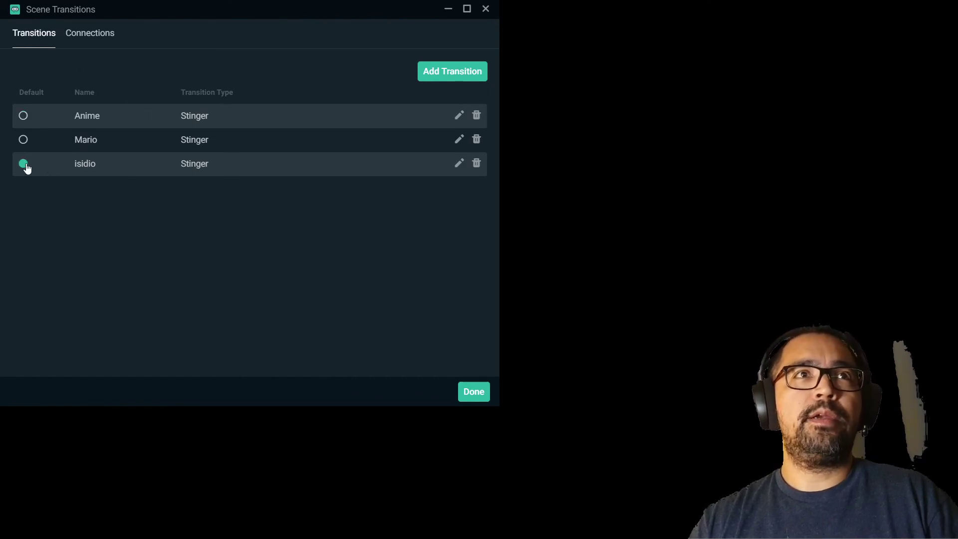
{"action": "left_click", "coordinate": [92, 35]}
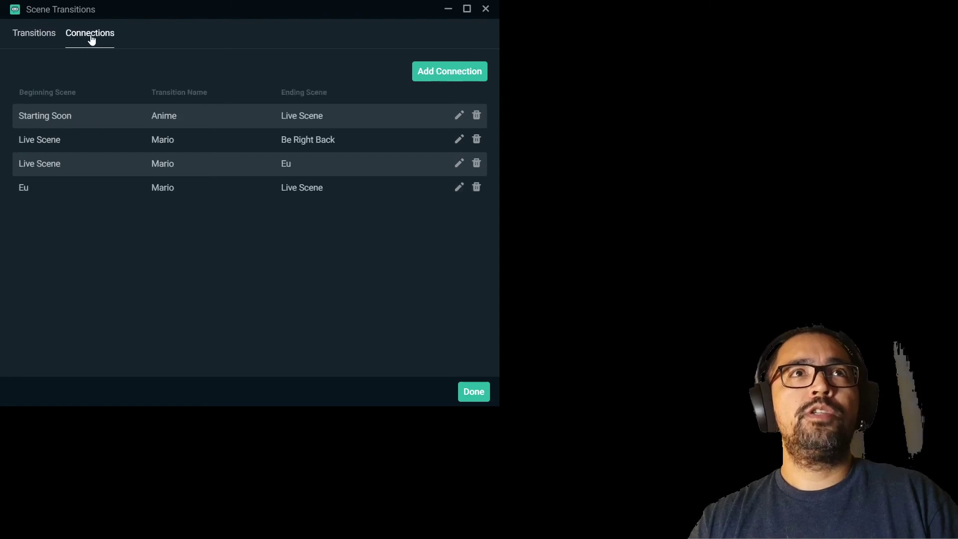
{"action": "left_click", "coordinate": [470, 72]}
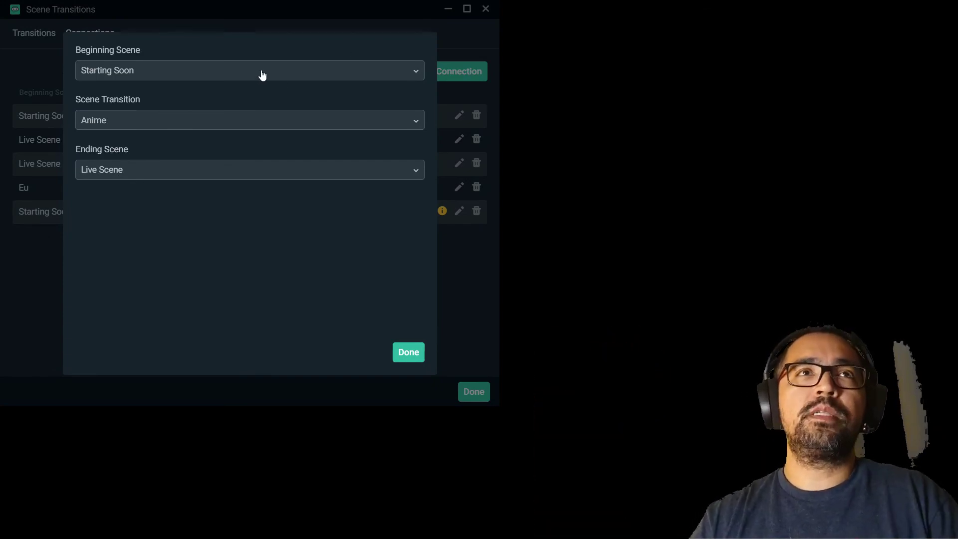
{"action": "left_click", "coordinate": [182, 71]}
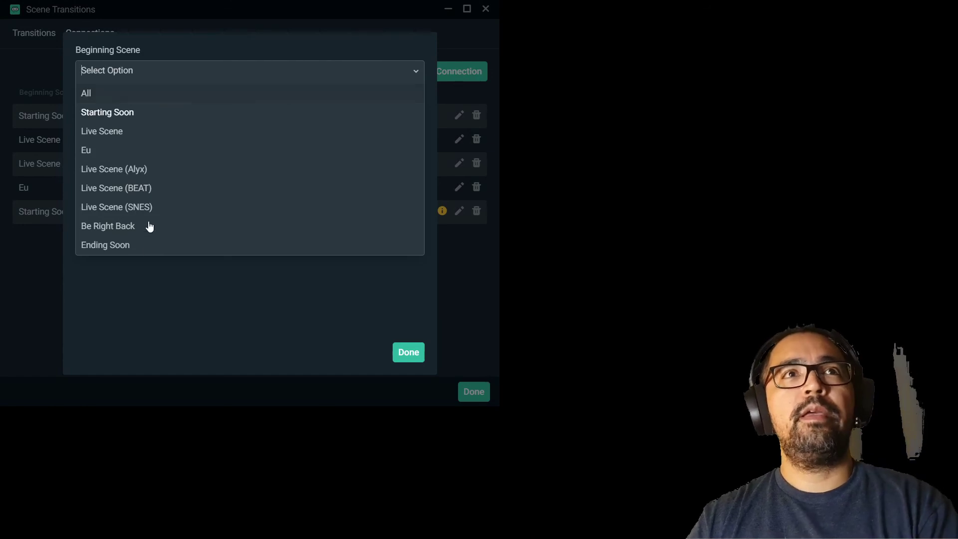
{"action": "left_click", "coordinate": [115, 172]}
Set the new connection's ending scene to Live Scene (BEAT) and its transition to isidio, and save the scene transitions
{"action": "left_click", "coordinate": [145, 170]}
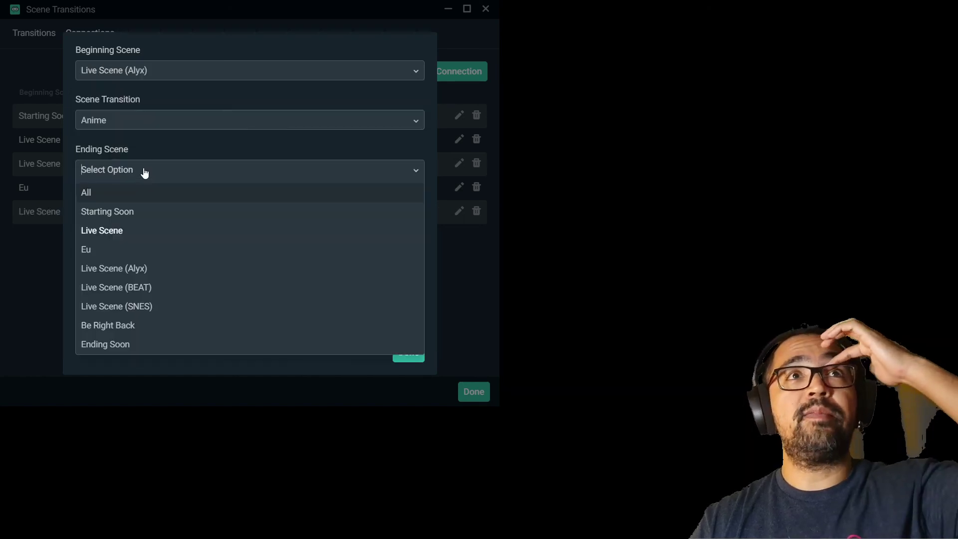
{"action": "left_click", "coordinate": [175, 291]}
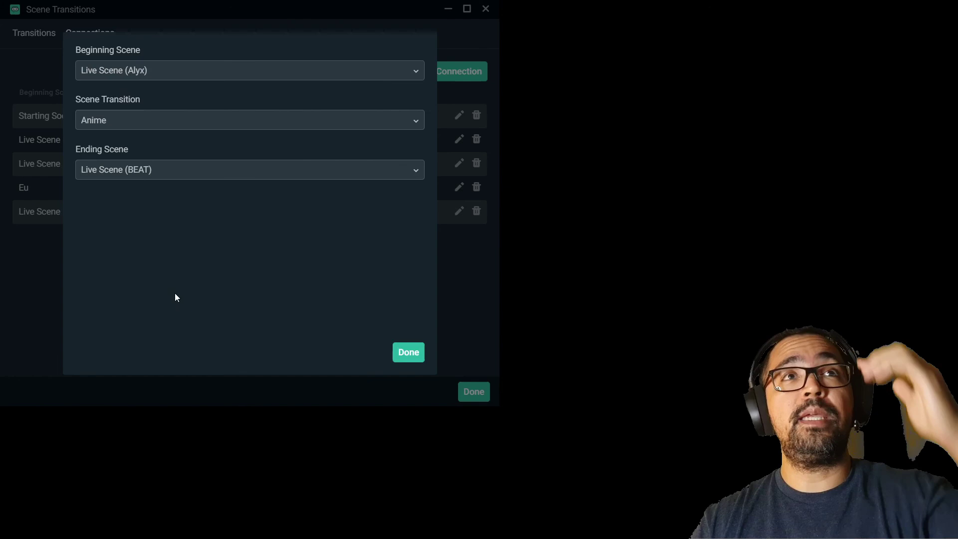
{"action": "left_click", "coordinate": [107, 124]}
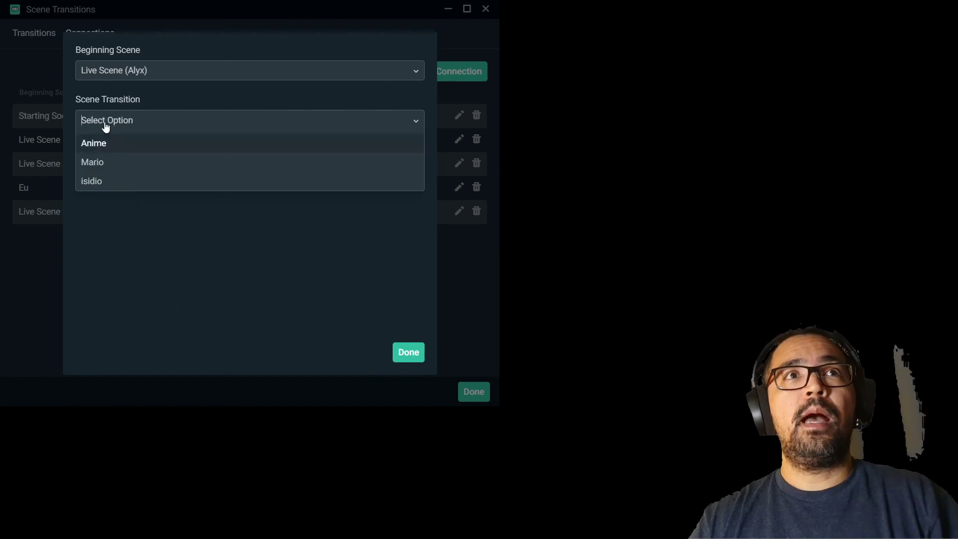
{"action": "left_click", "coordinate": [107, 185]}
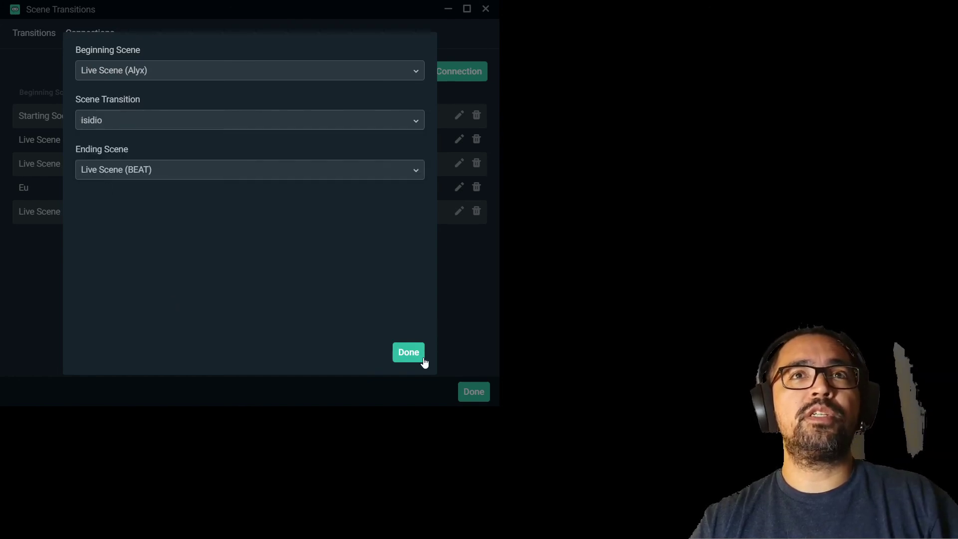
{"action": "left_click", "coordinate": [407, 353]}
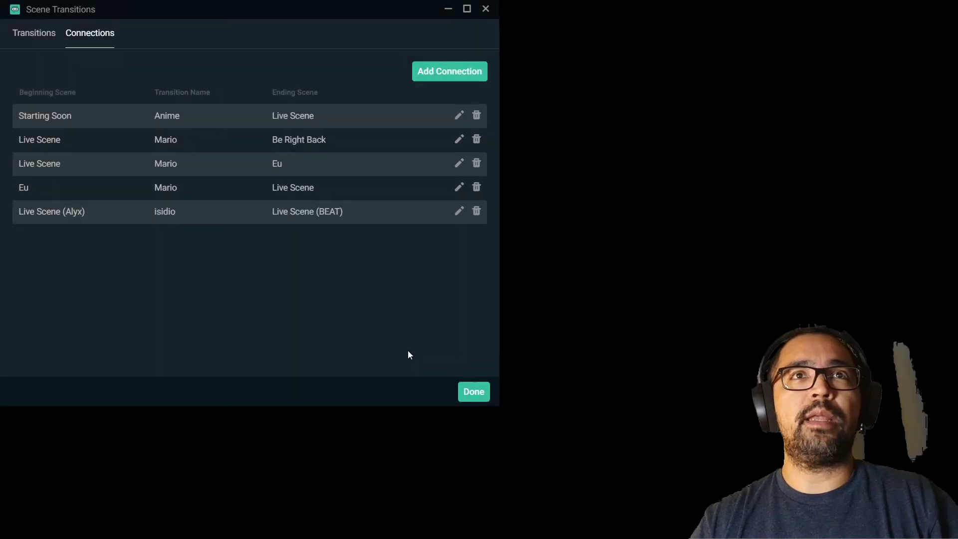
{"action": "left_click", "coordinate": [480, 396]}
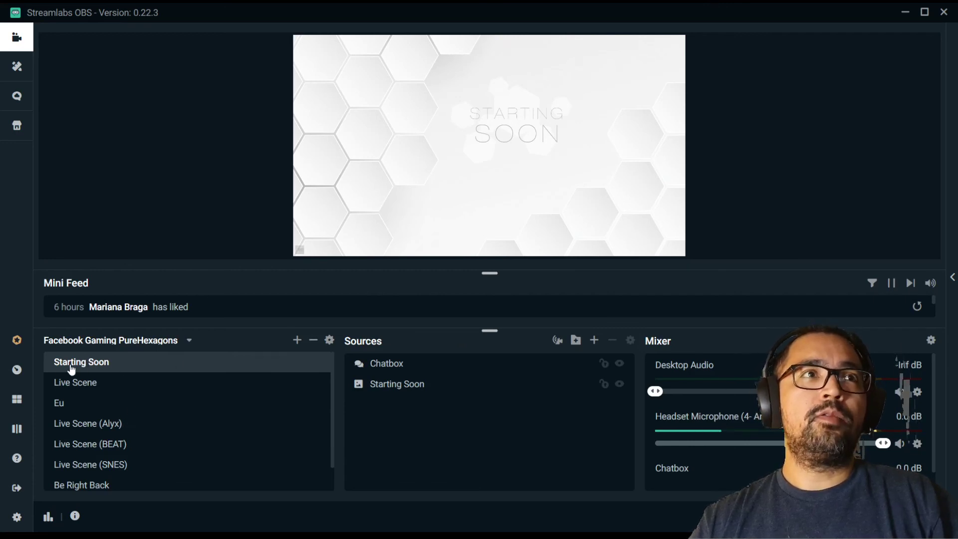
Test the transitions by switching to Live Scene, Live Scene (Alyx) and Live Scene (BEAT) in turn
{"action": "left_click", "coordinate": [102, 382]}
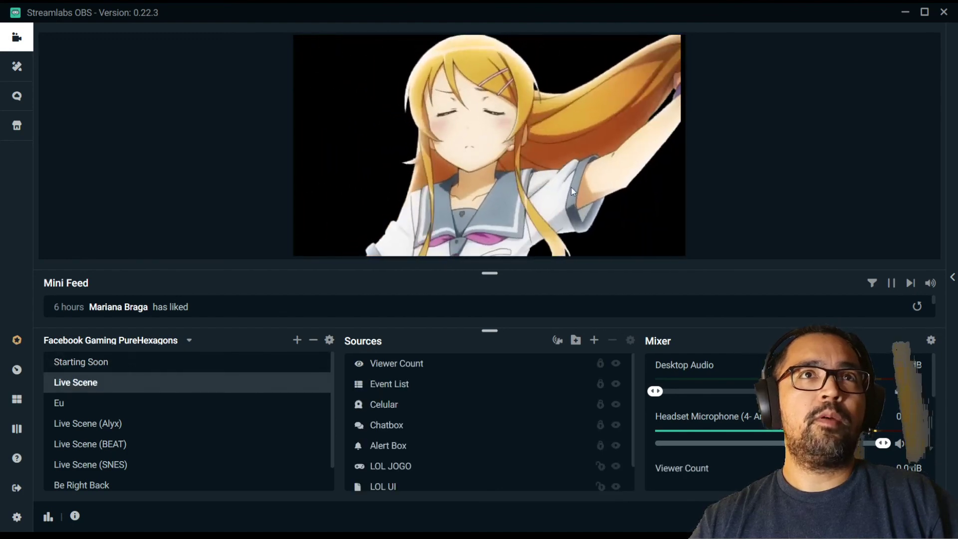
{"action": "left_click", "coordinate": [95, 425]}
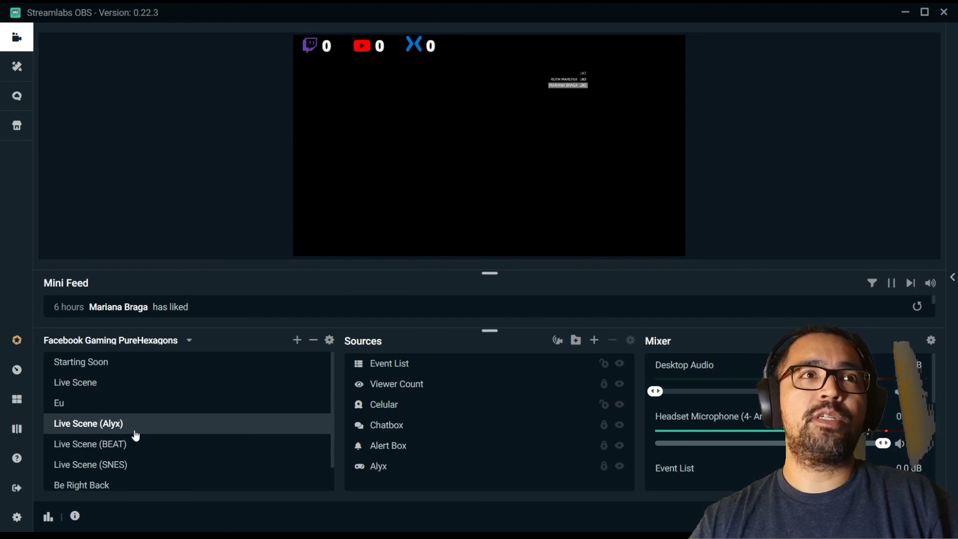
{"action": "left_click", "coordinate": [113, 443]}
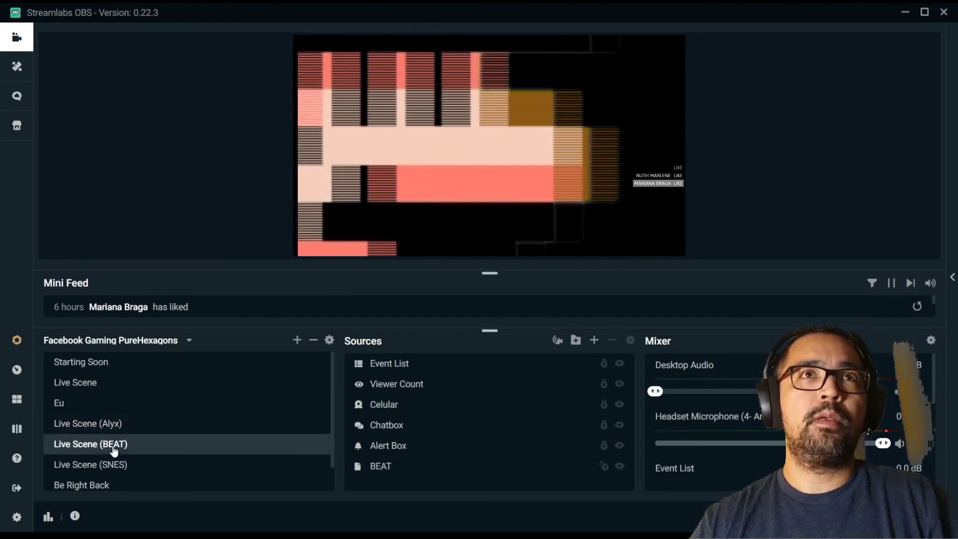